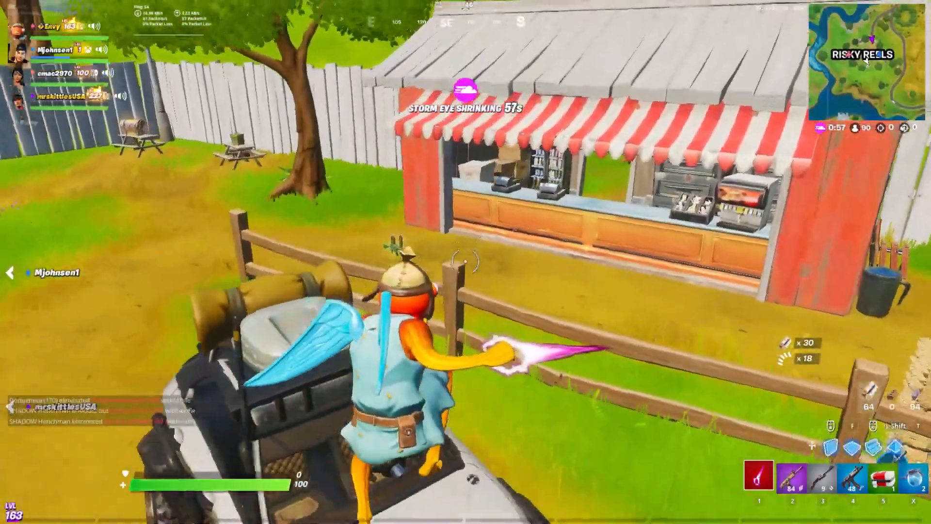
key("w")
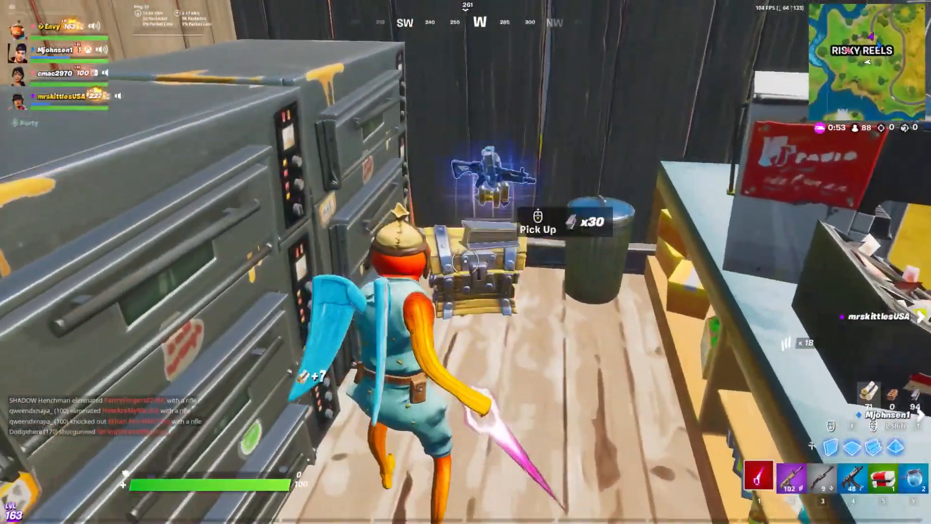
key("w")
key("4")
key("w")
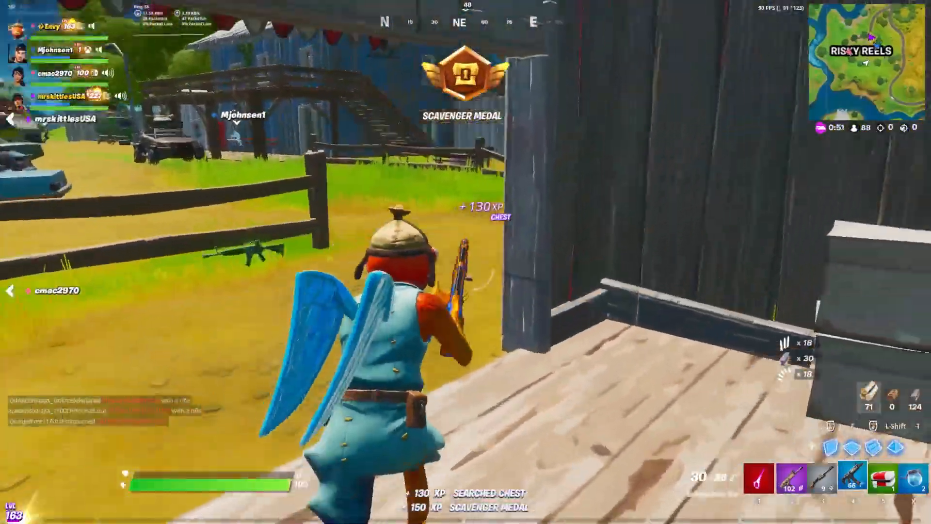
key("1")
key("w")
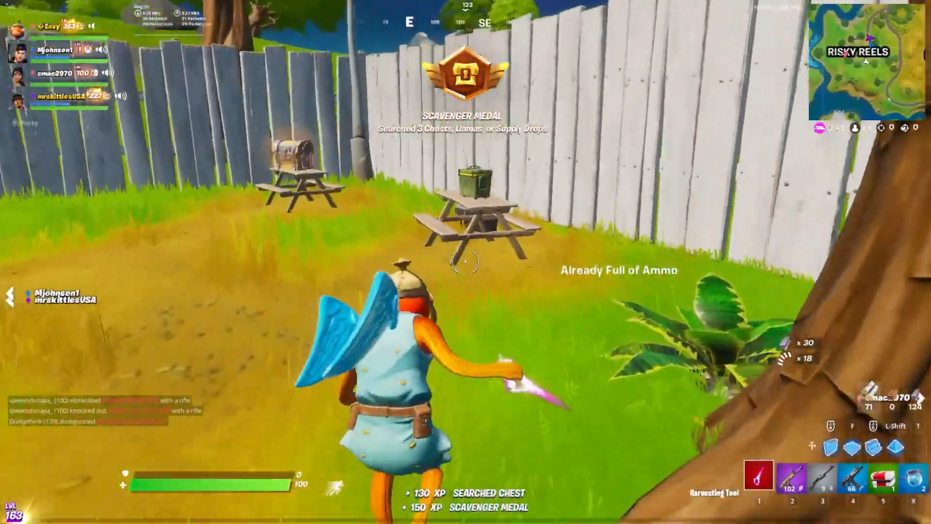
left_click(466, 262)
key("w")
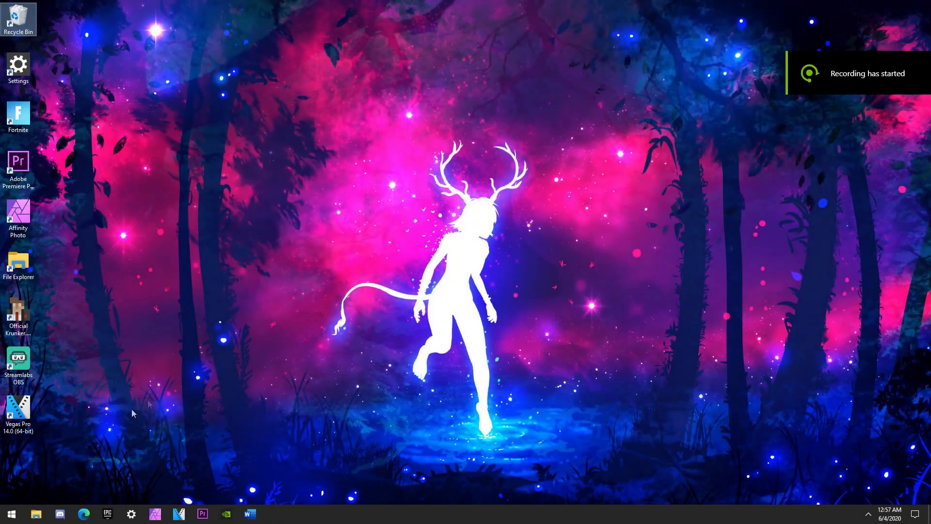
Start VEGAS Pro 14.0 and open the project's video properties
left_click(26, 416)
double_click(27, 416)
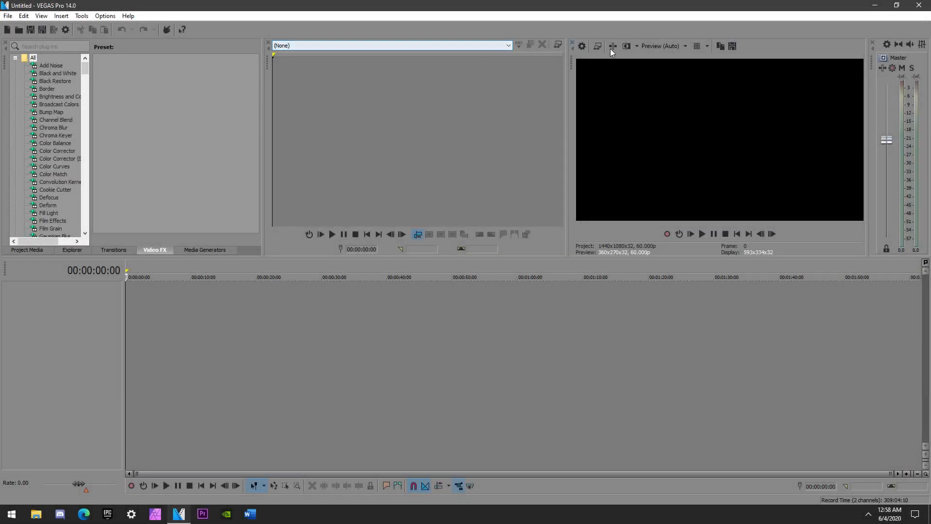
left_click(582, 46)
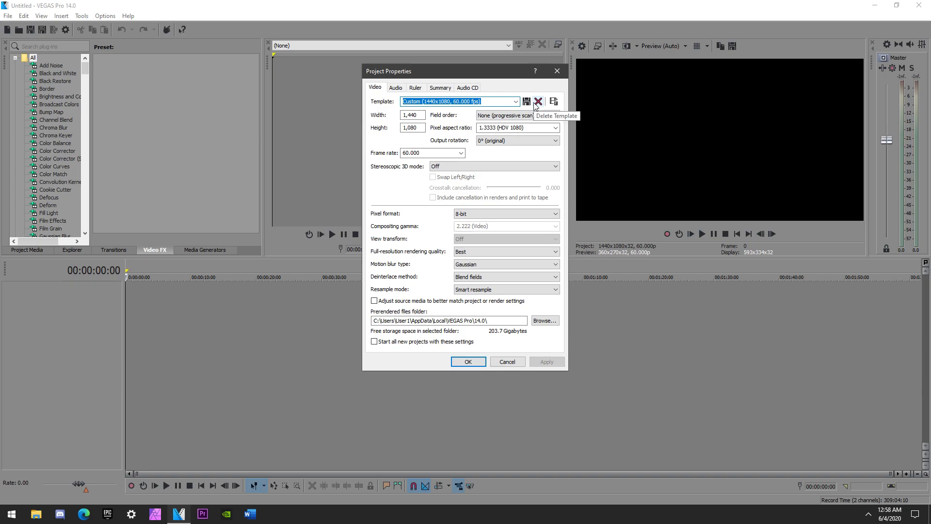
left_click(456, 102)
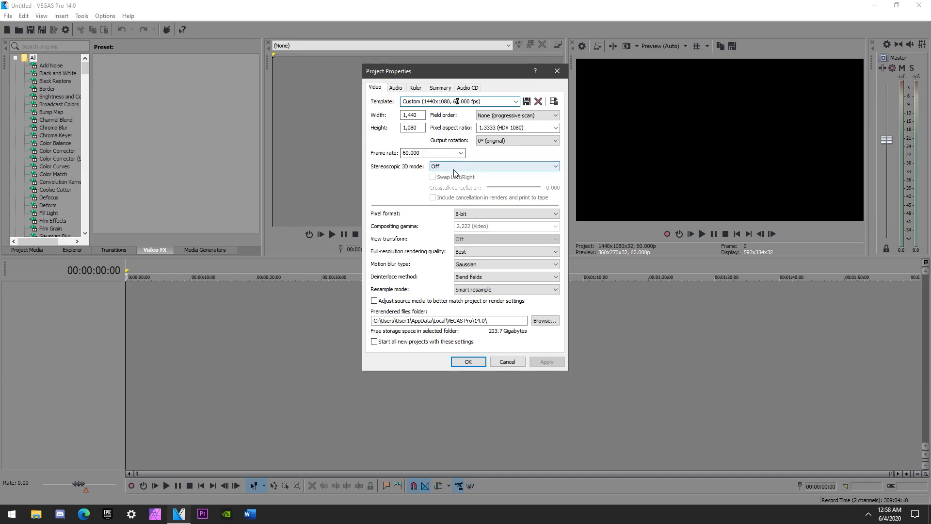
Set the resample mode to Disable resample, make these settings the default for all new projects, and apply them
left_click(489, 290)
left_click(483, 316)
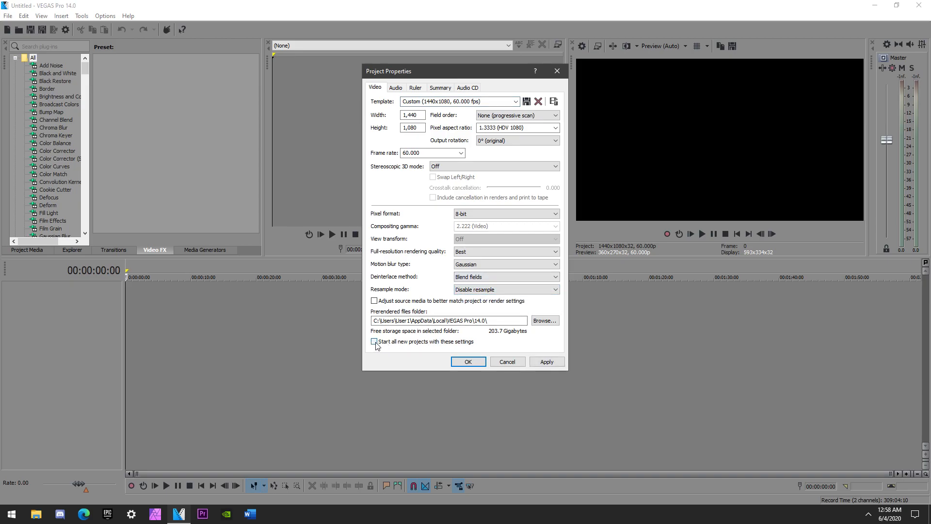
left_click(544, 363)
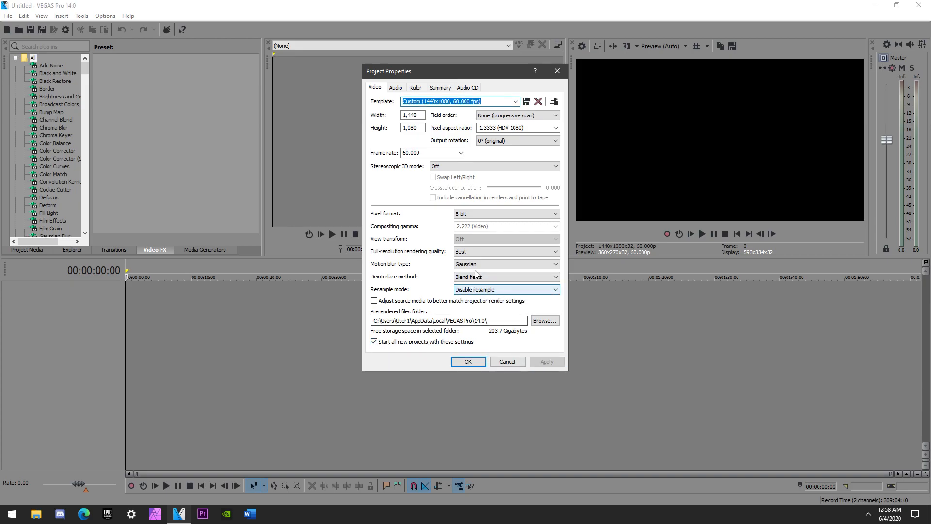
left_click(465, 362)
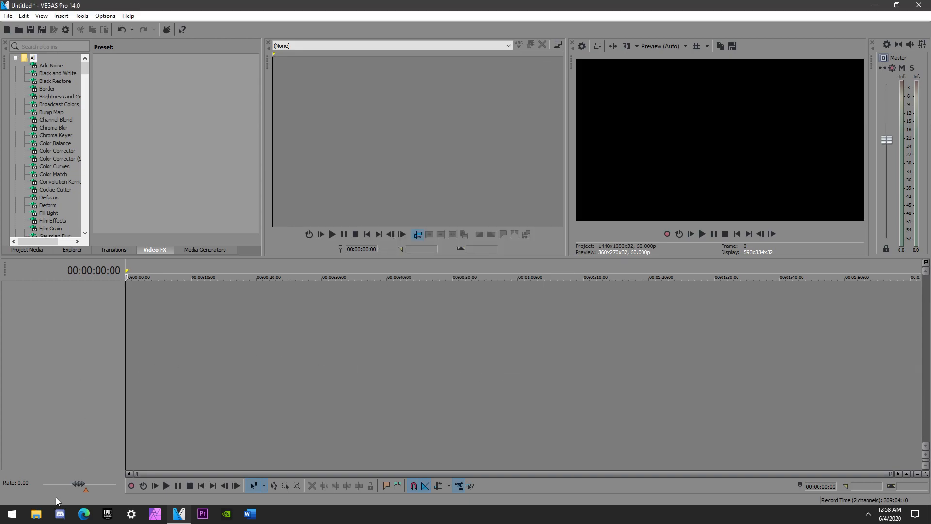
Add the clip "Fortnite 2020.06.02 - 02.28.50.06.DVR" to the timeline without matching the project settings to it, and move it near the start
left_click(38, 513)
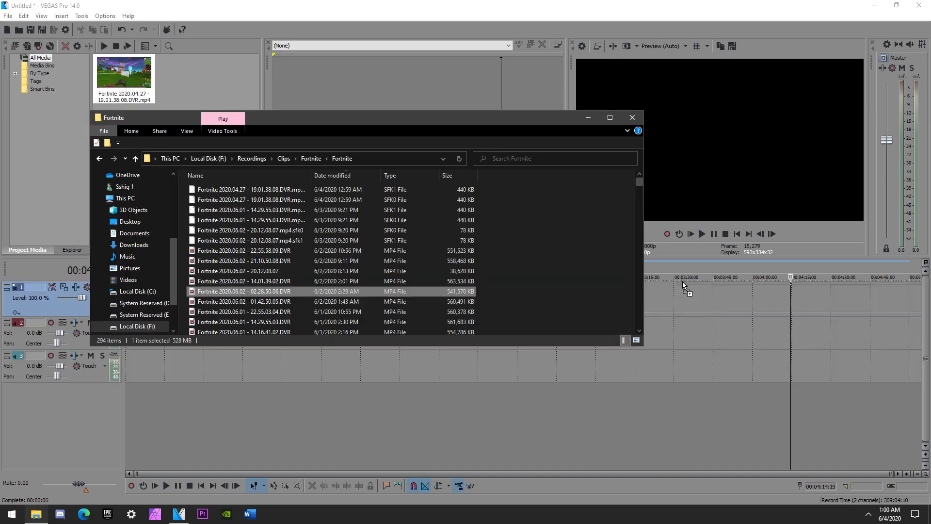
left_click_drag(682, 281, 598, 129)
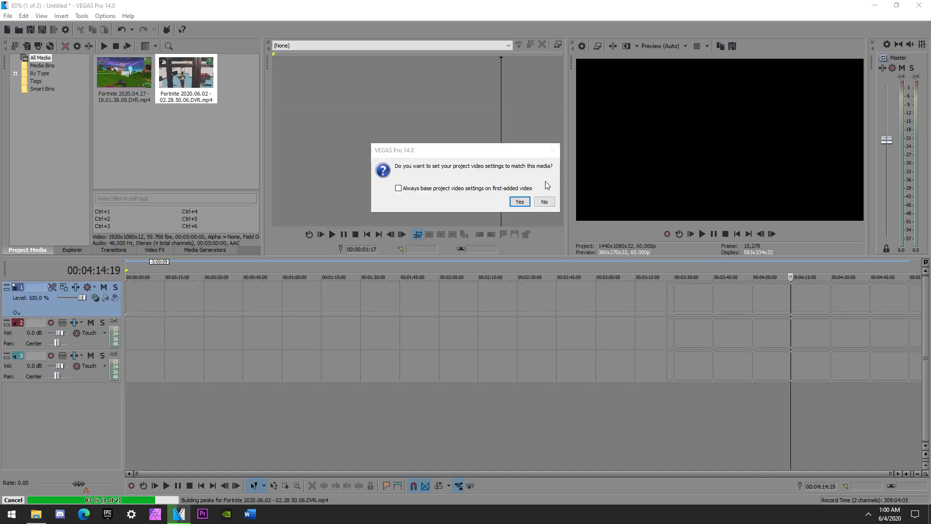
left_click(545, 200)
left_click_drag(628, 306, 297, 301)
scroll(166, 306, "up", 4)
scroll(169, 306, "down", 4)
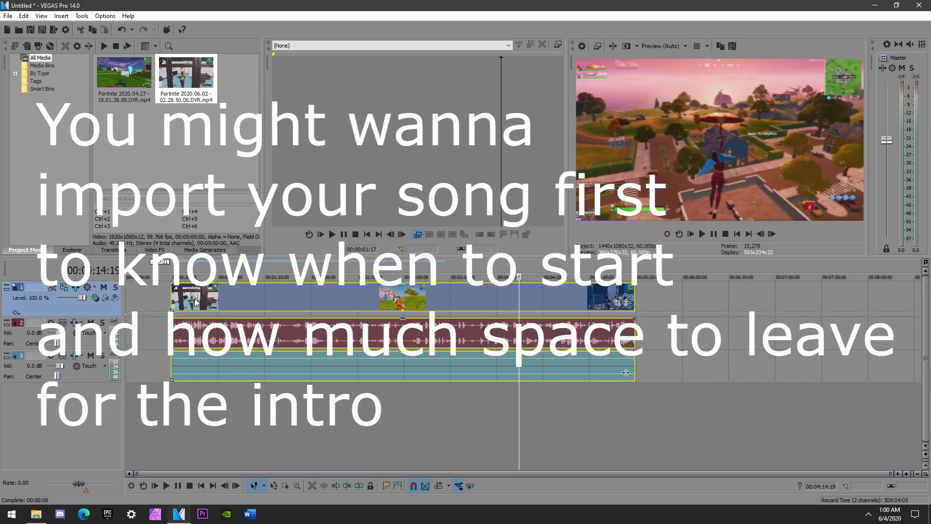
Trim the start of the gameplay clip to 00:01:35:18
left_click(194, 303)
left_click(251, 306)
left_click(314, 305)
left_click_drag(369, 306, 374, 307)
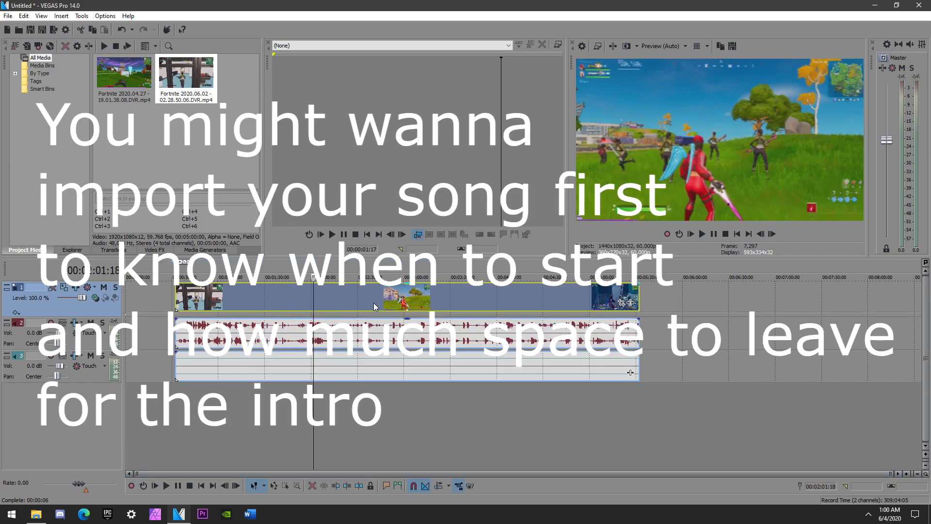
left_click(273, 293)
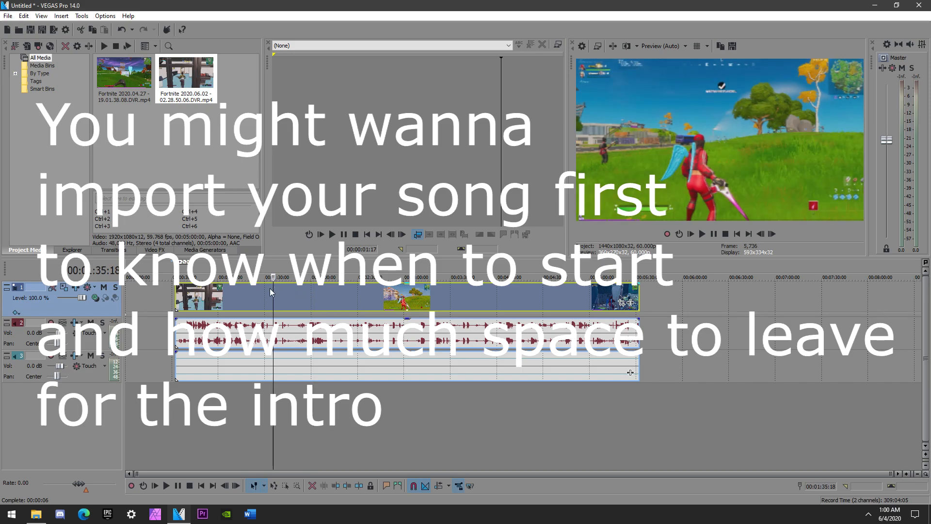
right_click(273, 290)
left_click(298, 319)
Scrub to the fight near the clip's end, split the clip at 00:05:20:14, and move the end piece away to leave a gap
left_click_drag(345, 299, 345, 299)
left_click(345, 299)
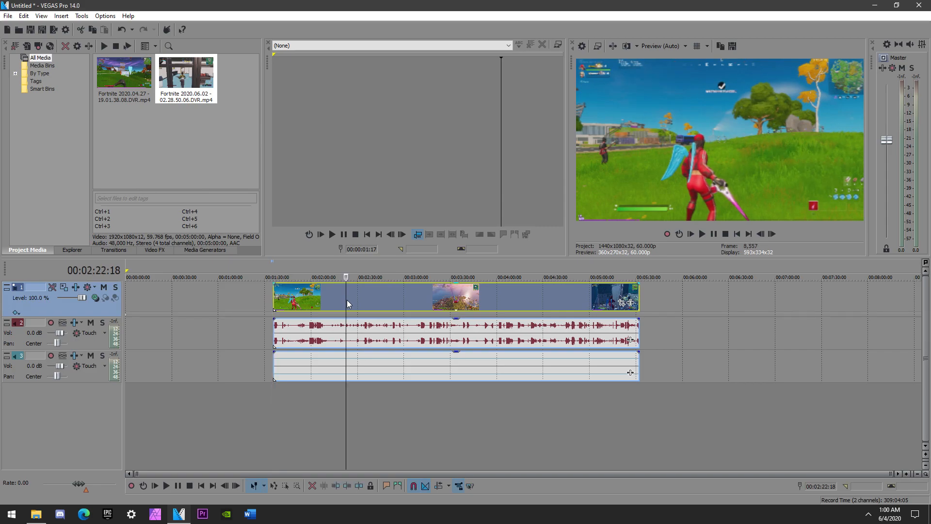
left_click(374, 301)
left_click(404, 303)
left_click(437, 305)
left_click(483, 306)
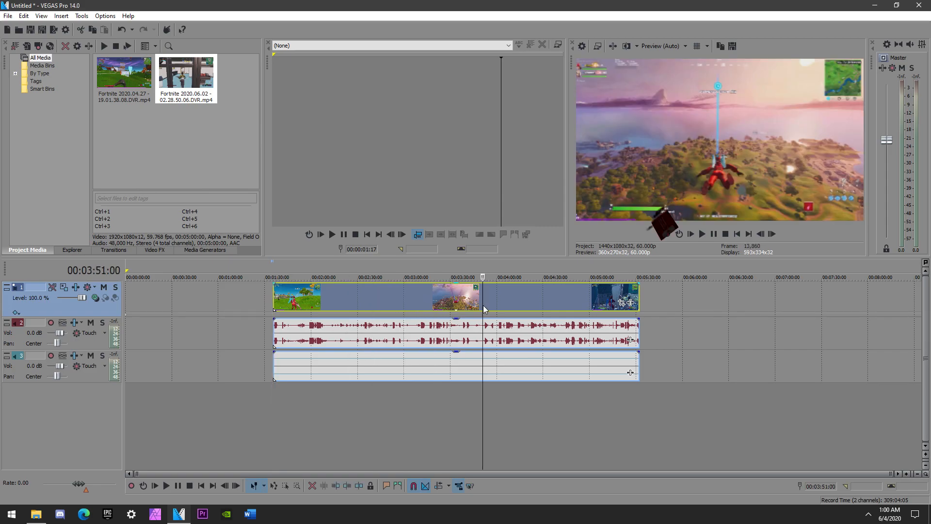
left_click(517, 305)
left_click(543, 310)
left_click(552, 310)
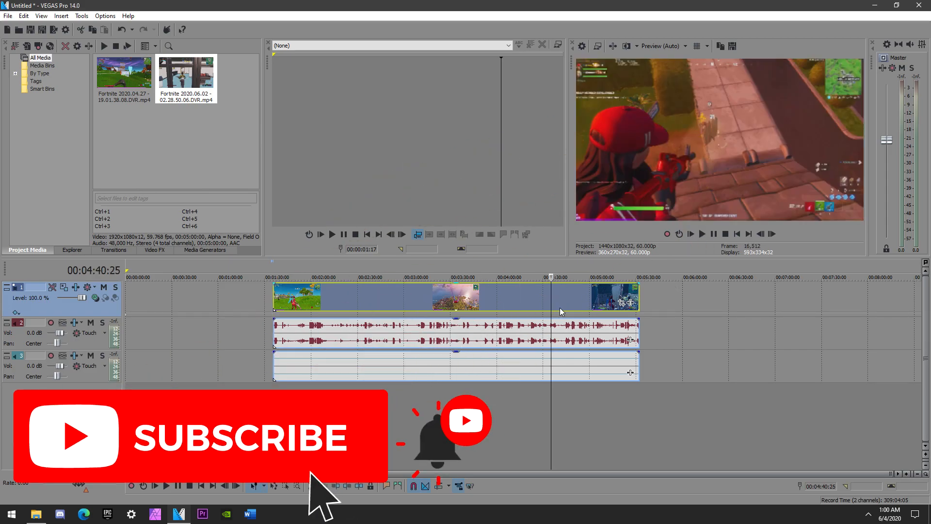
left_click(561, 311)
left_click(568, 311)
left_click(575, 311)
left_click(586, 310)
left_click(595, 311)
left_click(605, 311)
left_click(613, 311)
left_click(617, 311)
left_click(622, 291)
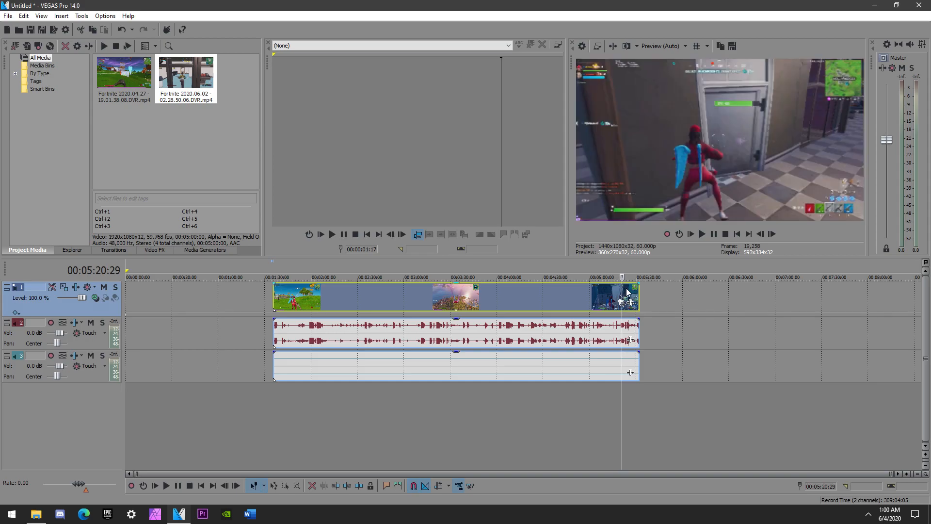
left_click(626, 291)
left_click_drag(625, 275, 619, 277)
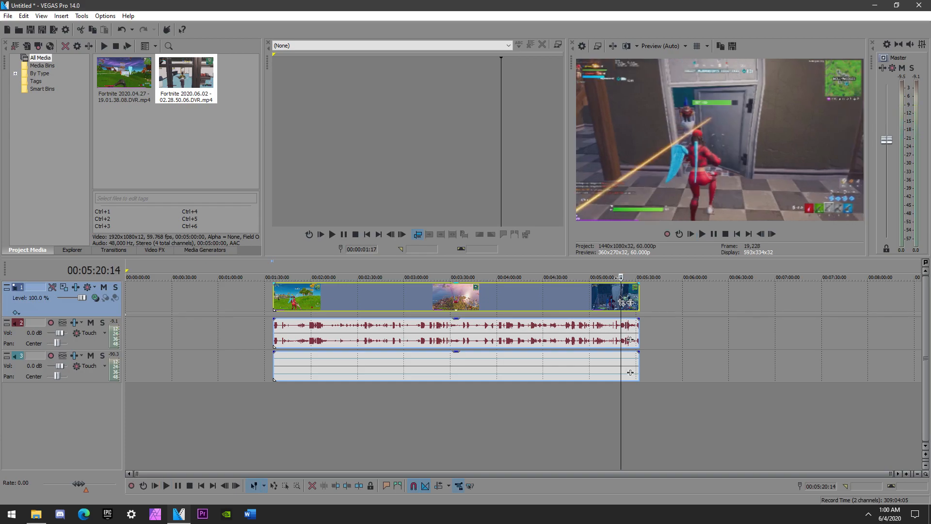
right_click(630, 303)
left_click(630, 337)
left_click_drag(628, 289, 681, 290)
Trim the start of the long gameplay piece to the skydiving scene at 00:03:35:28
left_click(506, 307)
left_click(389, 302)
left_click(304, 296)
left_click(273, 297)
left_click(300, 298)
left_click(319, 298)
left_click(343, 297)
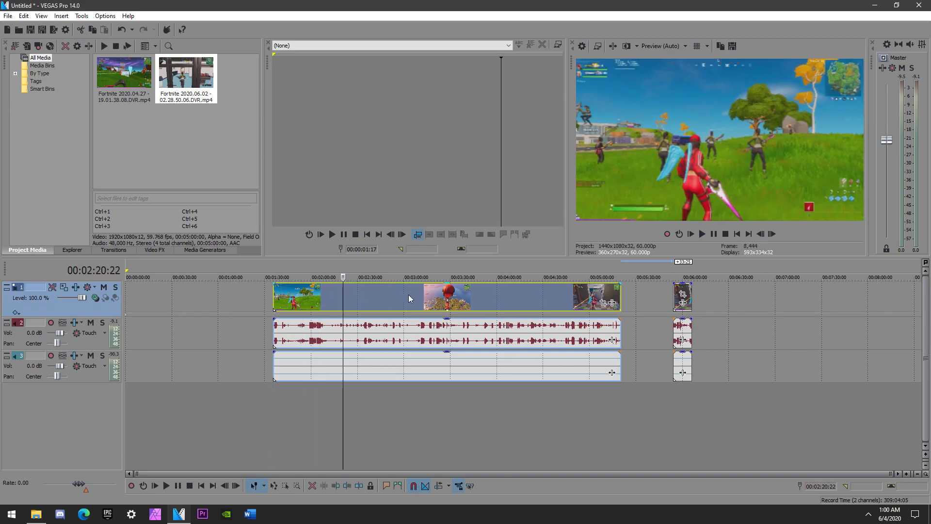
left_click(411, 297)
left_click(456, 298)
left_click(423, 298)
left_click(460, 298)
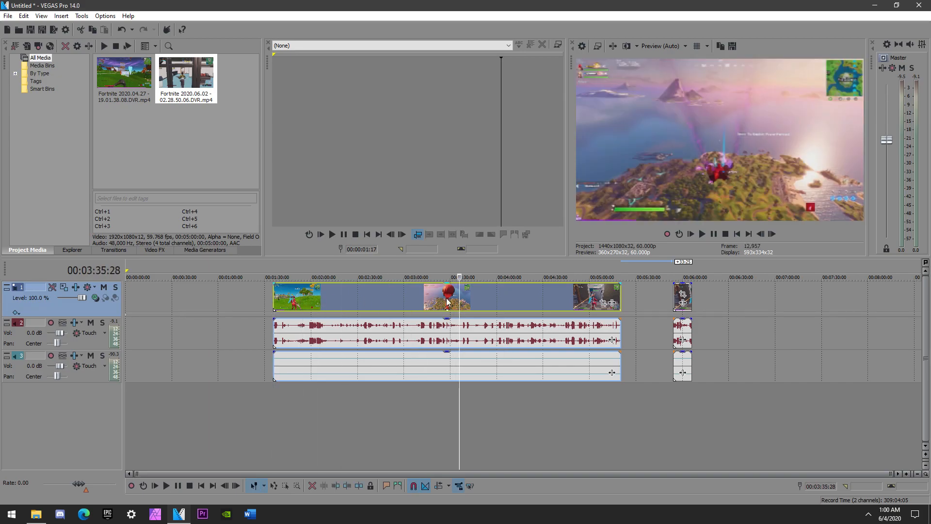
right_click(459, 293)
left_click(500, 317)
Cut off the long gameplay piece after 00:04:15:13 and move the remaining part to the beginning of the timeline
left_click(480, 298)
left_click(501, 297)
left_click(517, 298)
left_click(525, 300)
left_click(535, 300)
left_click(520, 290)
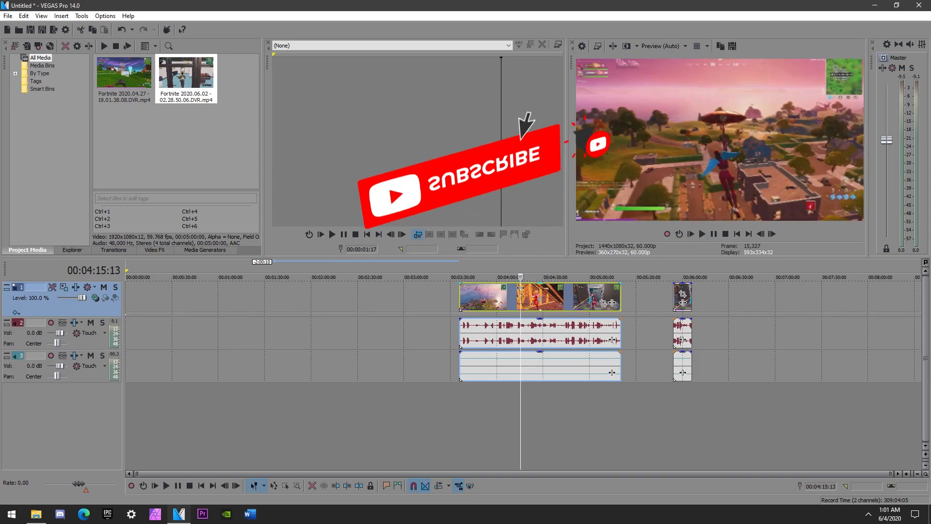
right_click(521, 290)
left_click(561, 340)
left_click_drag(553, 300, 577, 299)
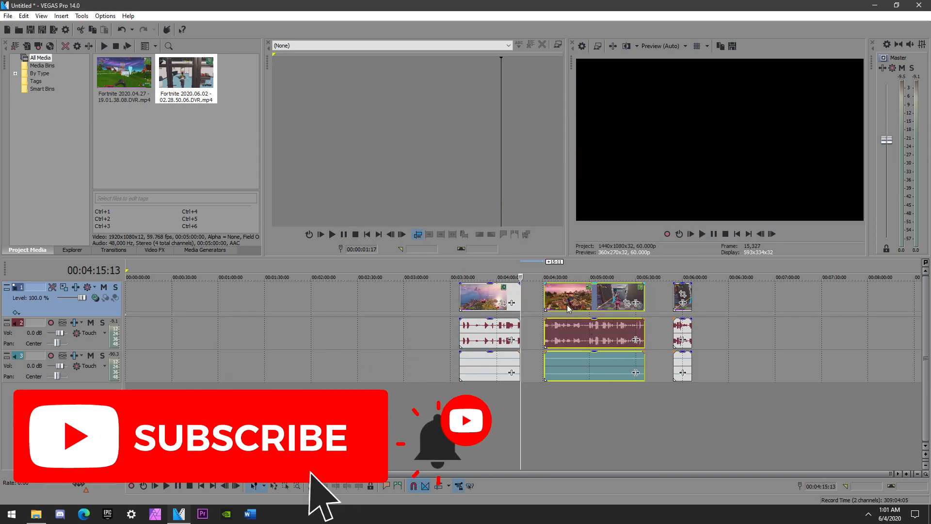
key("Delete")
left_click_drag(473, 291, 150, 286)
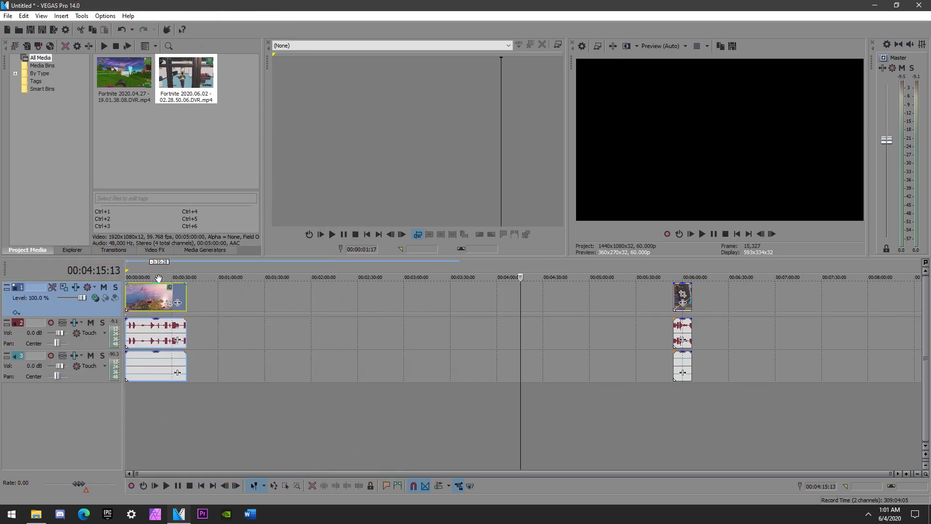
Add the song "Travis Scott - Sicko Mode (Official Instrumental)" from the Recordings folder as a new audio track and turn the gameplay audio down to silence
left_click(35, 518)
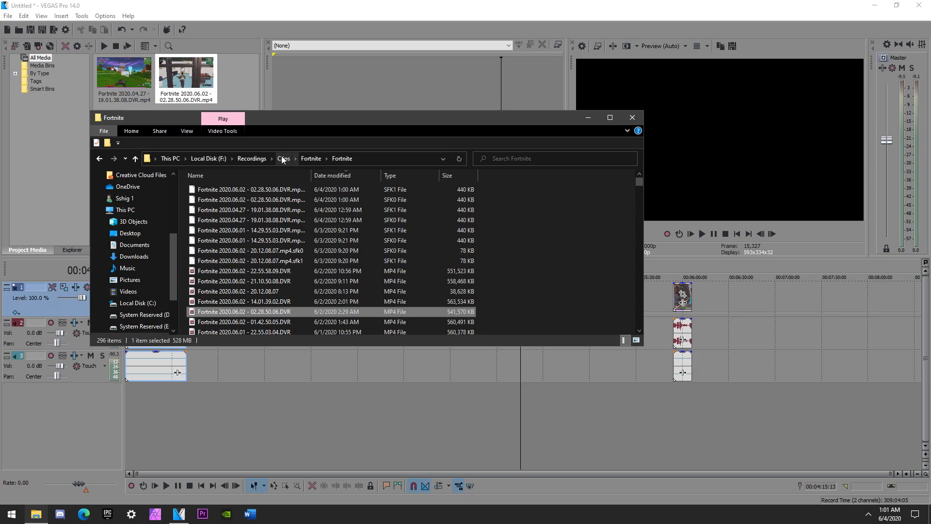
left_click(252, 159)
scroll(286, 310, "down", 1)
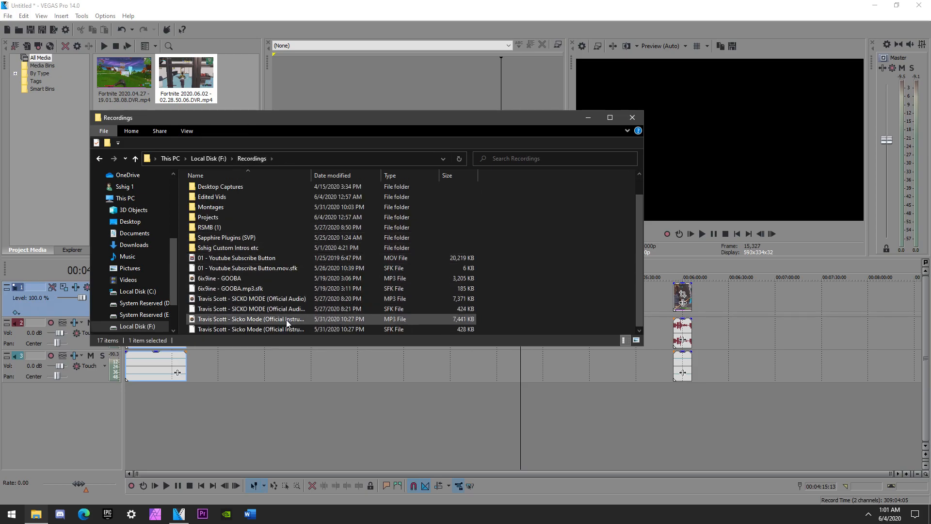
left_click(291, 299)
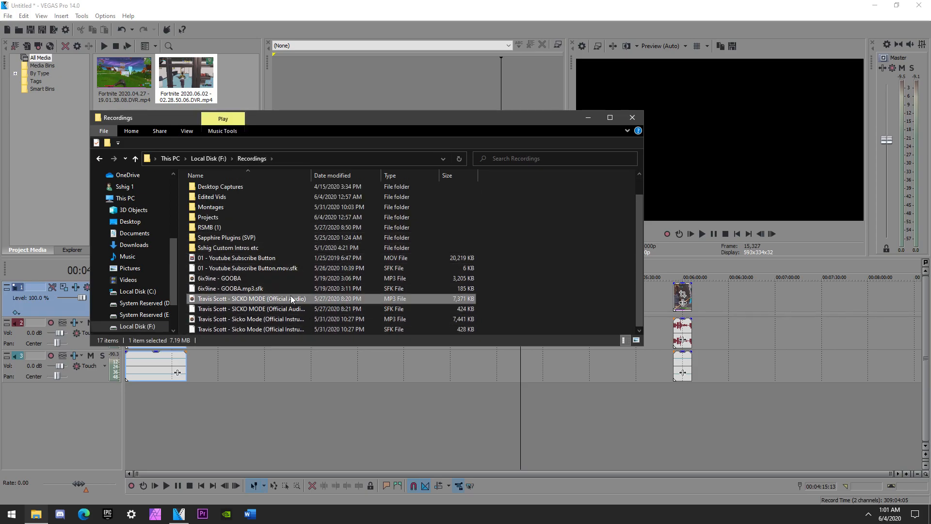
left_click_drag(284, 297, 321, 320)
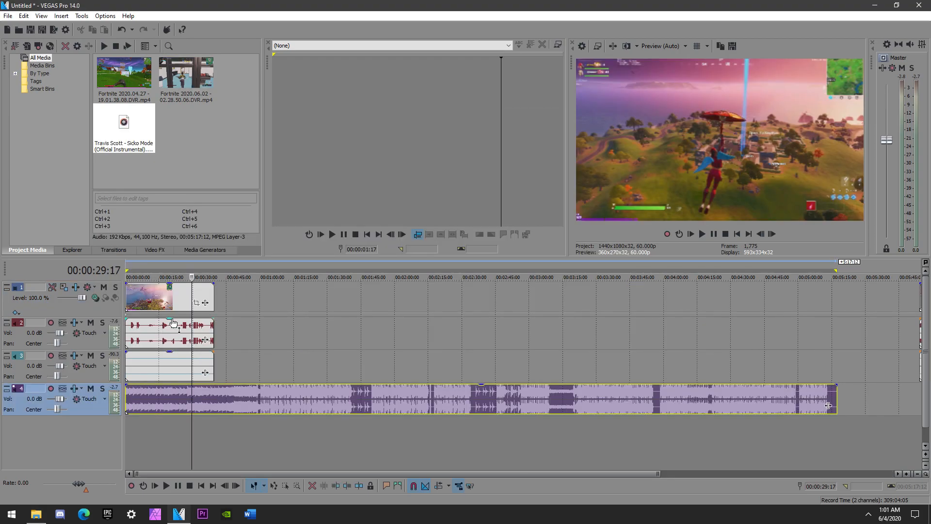
left_click_drag(170, 320, 172, 387)
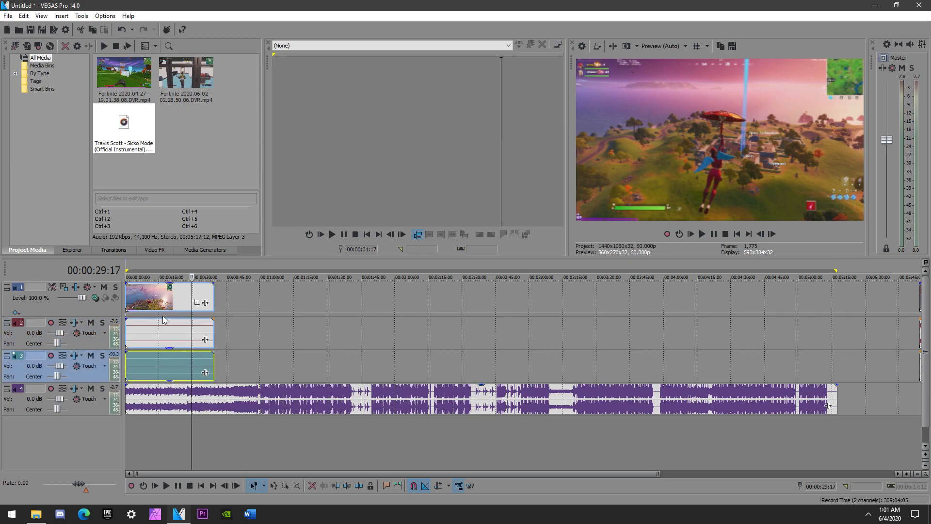
Insert a new empty video track above the gameplay video track
left_click(190, 295)
scroll(220, 313, "up", 2)
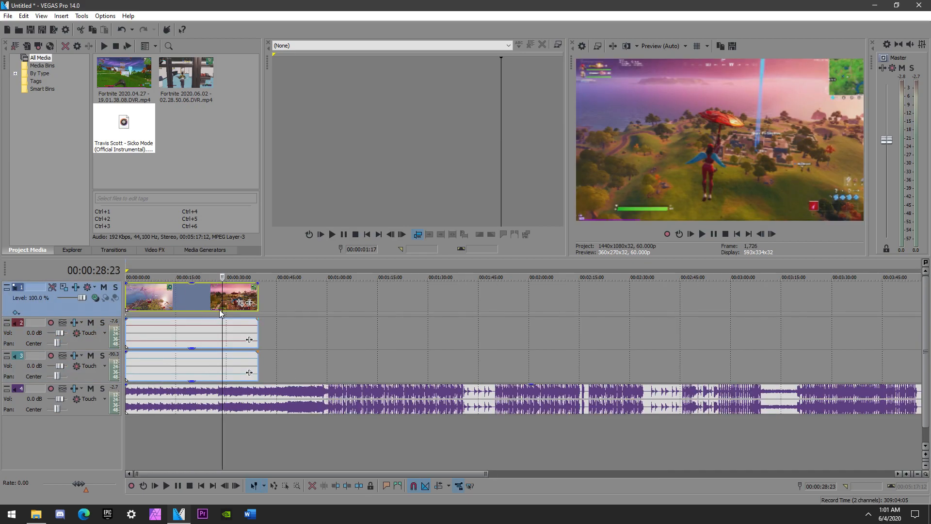
right_click(267, 294)
left_click(310, 372)
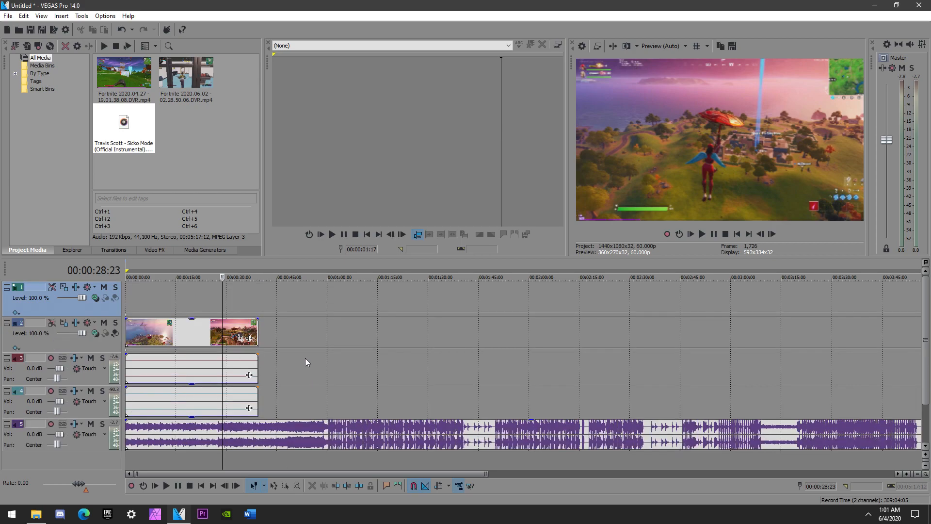
Insert a text event at the start of the empty top video track and set its text to "Montage"
left_click(126, 293)
right_click(135, 291)
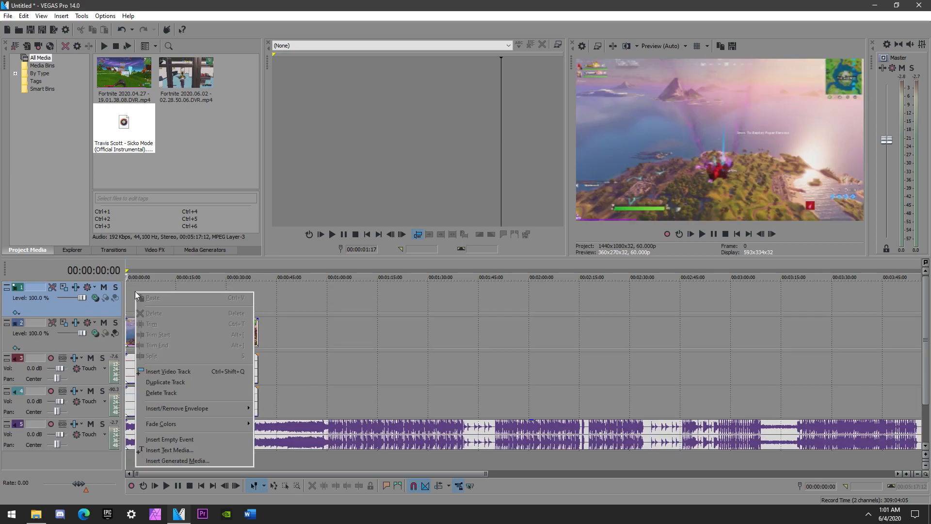
left_click(190, 450)
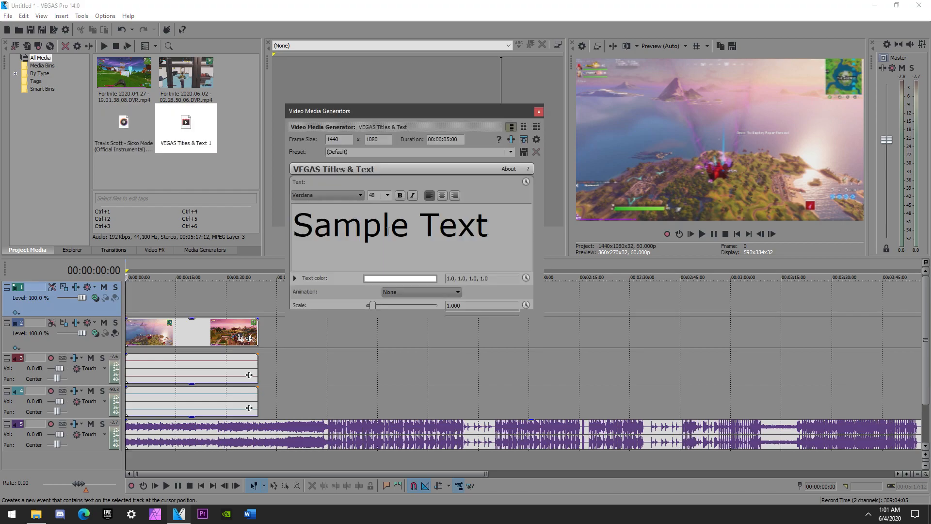
key("BackSpace")
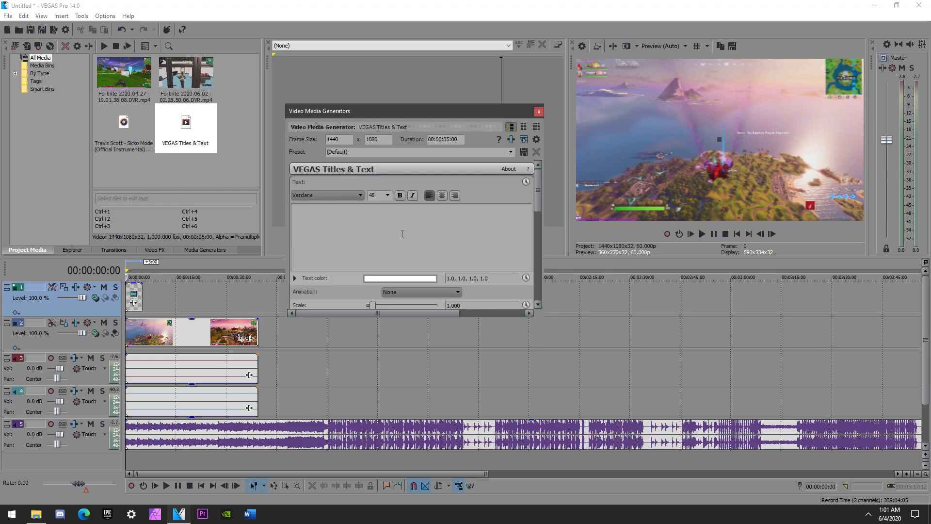
type("Montage")
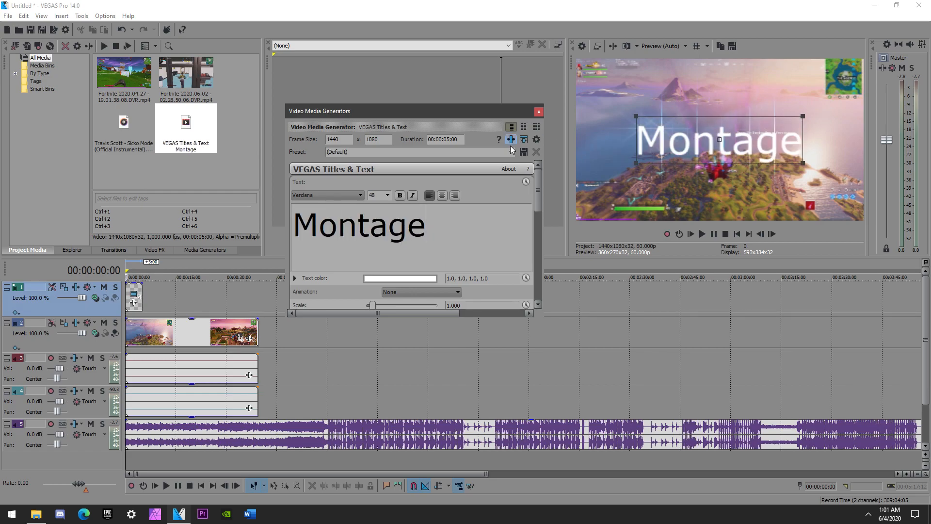
Look through the fonts available for the "Montage" title and close the title settings
left_click(360, 195)
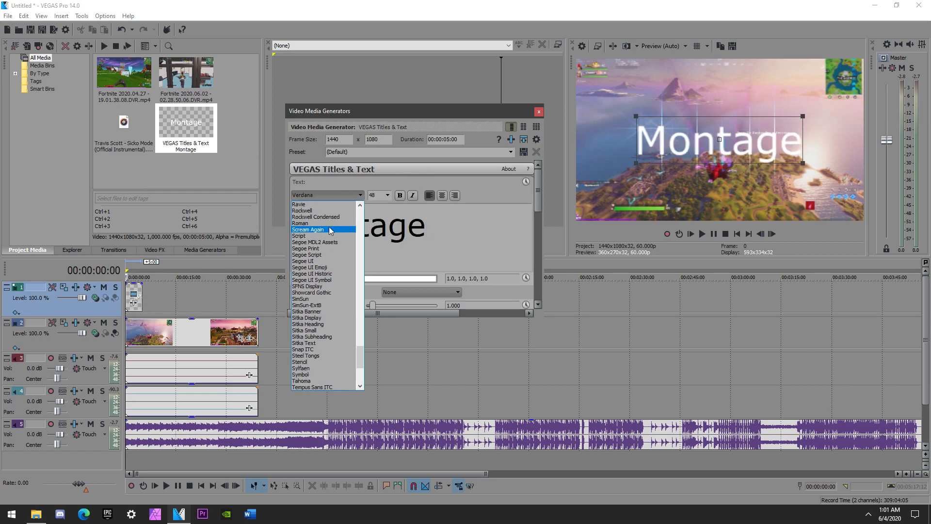
left_click(332, 212)
triple_click(423, 227)
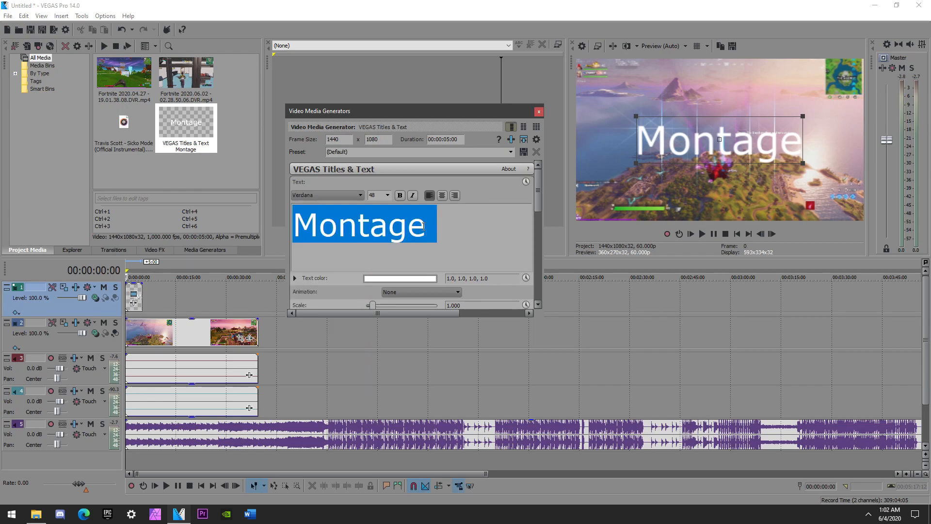
left_click(459, 241)
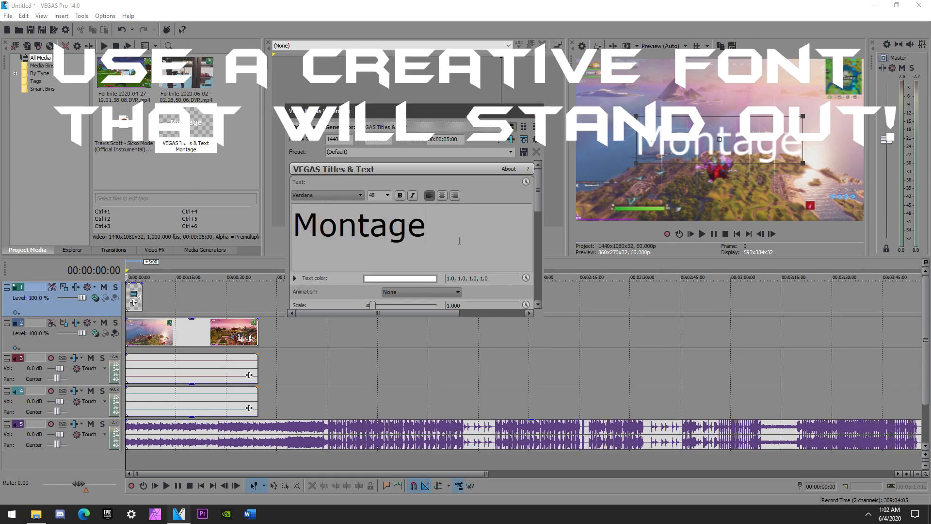
left_click(537, 111)
Turn off the S_Shake and S_Glint track effects on the title track
left_click(76, 287)
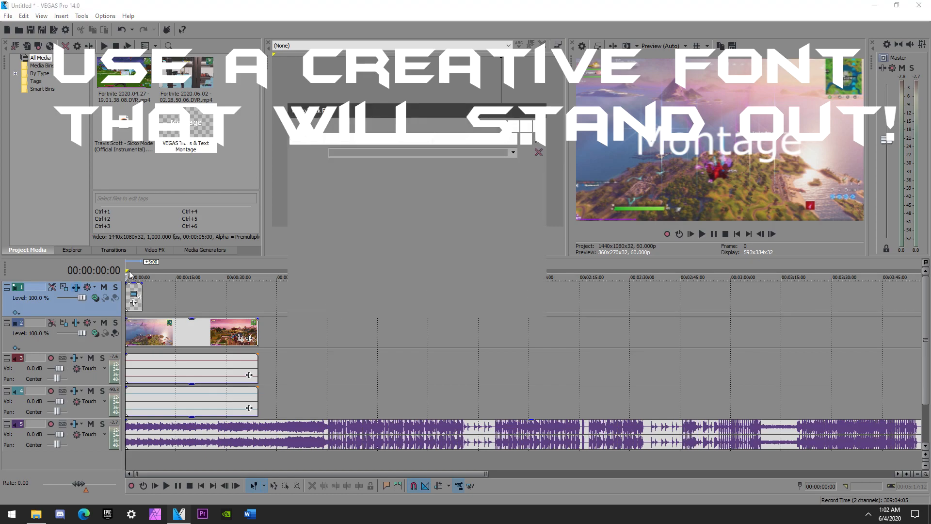
left_click(299, 141)
left_click(339, 140)
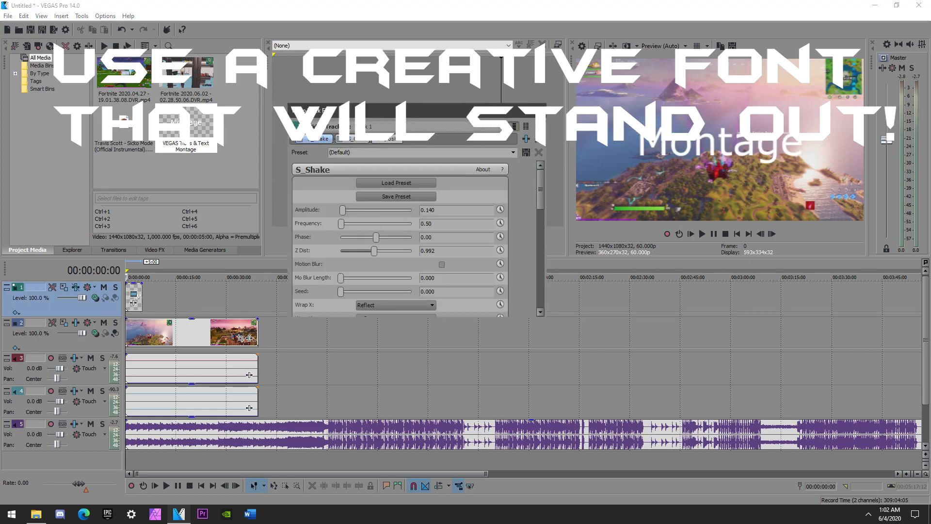
left_click(537, 110)
Disable S_Shake and S_Glint in the track effects of the gameplay video track
left_click(53, 338)
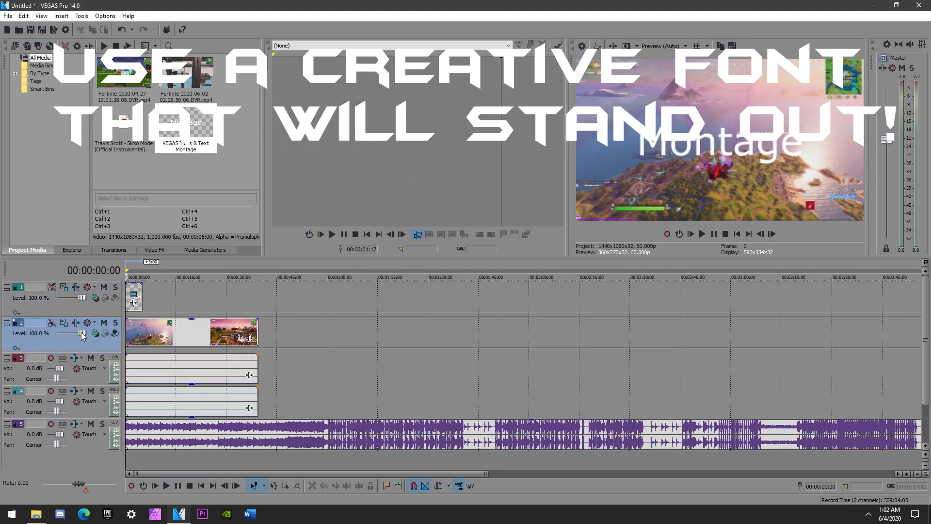
left_click(76, 323)
left_click(300, 139)
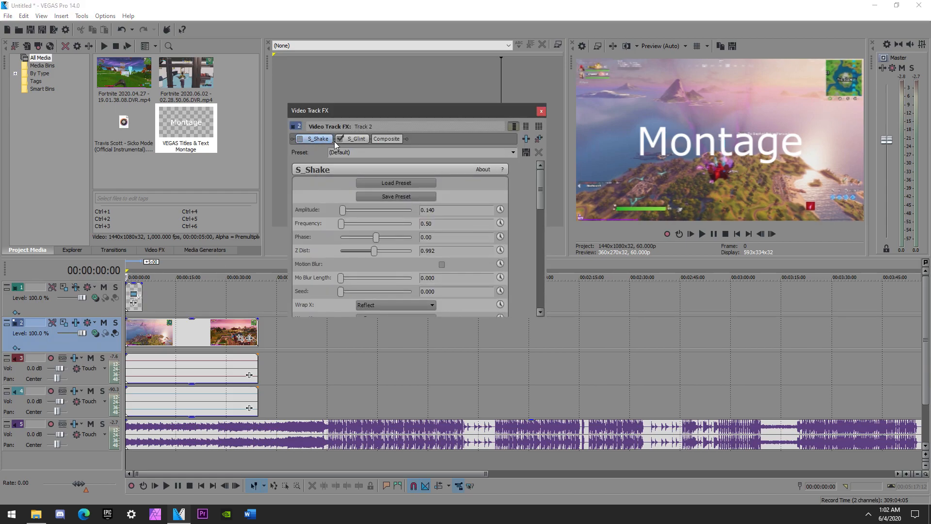
left_click(363, 139)
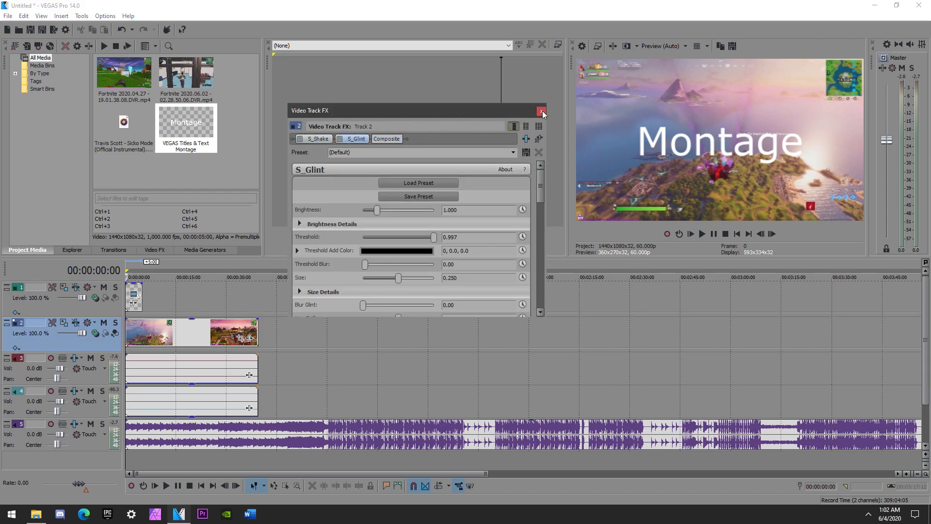
left_click(541, 111)
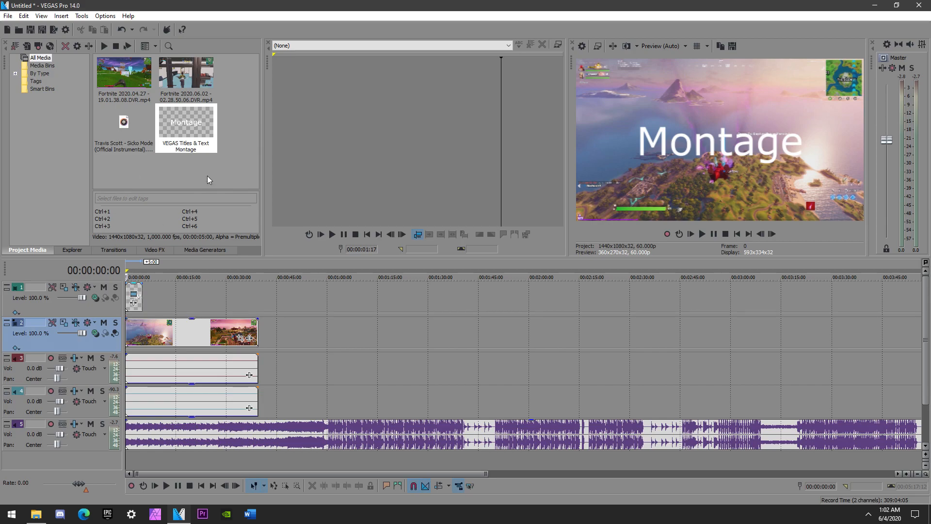
Search the video effects for "blur" and apply the Gaussian Blur "Medium Blur" preset to the skydiving clip
left_click(148, 387)
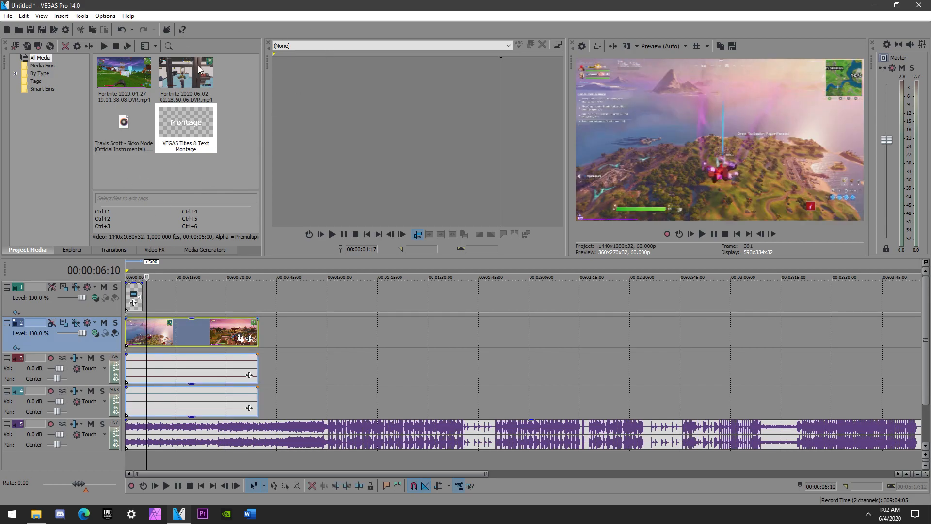
left_click(154, 250)
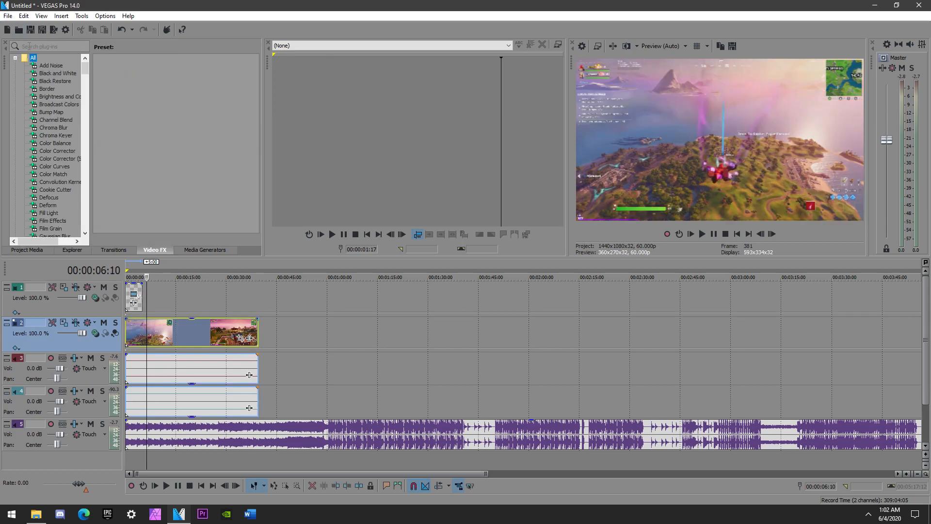
left_click(29, 46)
type("blur")
left_click(73, 98)
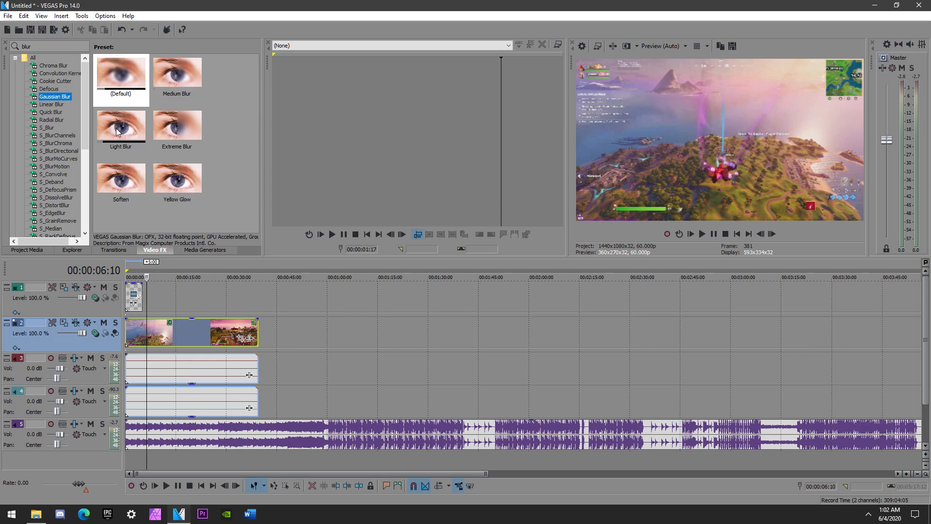
left_click_drag(175, 81, 189, 333)
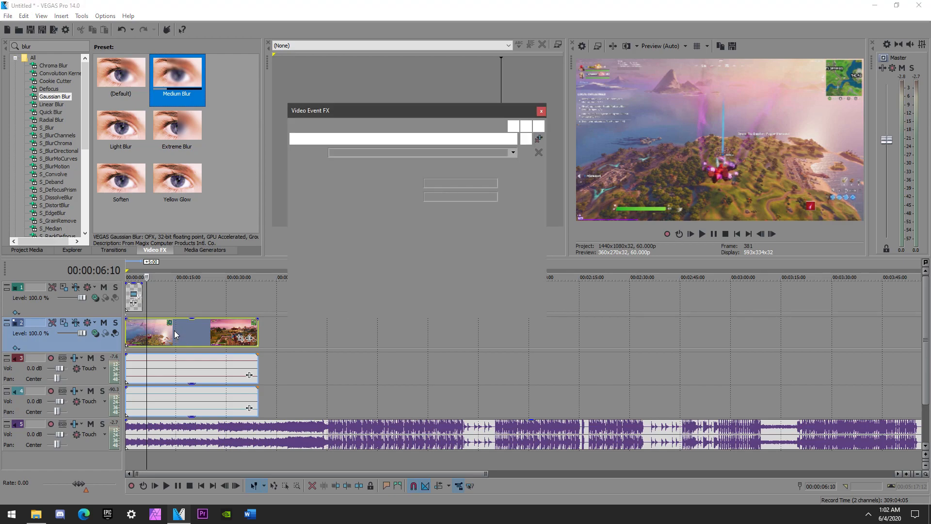
Set the Gaussian Blur's horizontal range to about 0.0408 and vertical range to about 0.0340 on the skydiving clip
mouse_move(349, 183)
left_mouse_down()
mouse_move(349, 196)
mouse_move(343, 186)
left_mouse_up()
left_click_drag(349, 197, 351, 197)
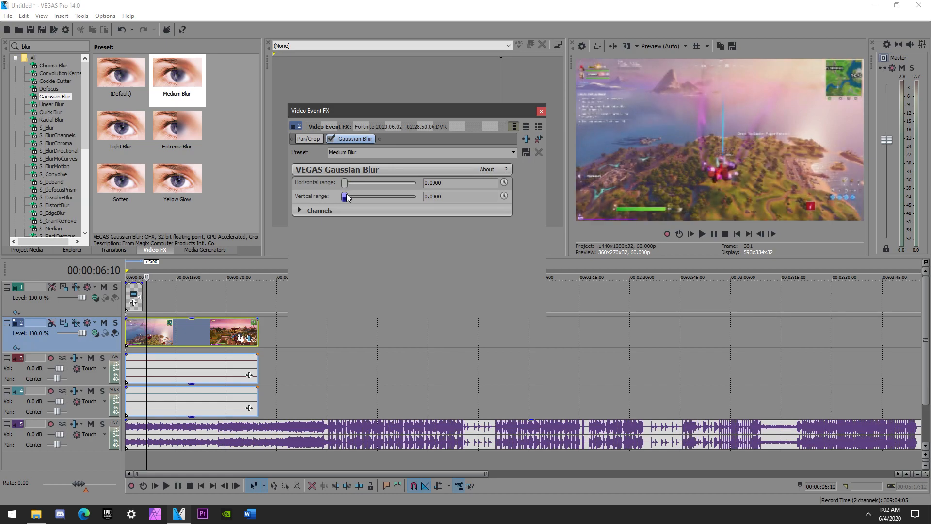
left_click_drag(348, 187, 351, 189)
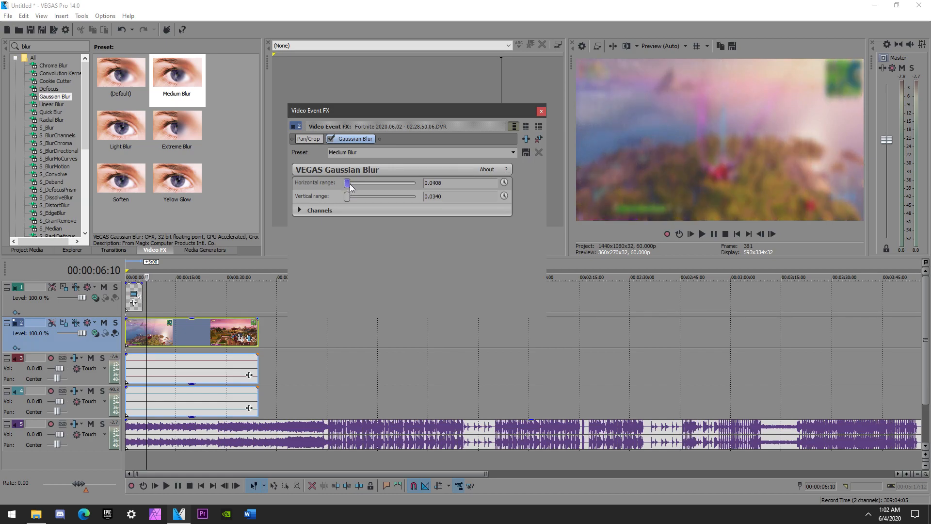
left_click(541, 112)
Stretch the "Montage" title over the blurred skydiving clip so it spans from about 00:00:08 to 00:00:38
left_click(169, 335)
left_click(217, 335)
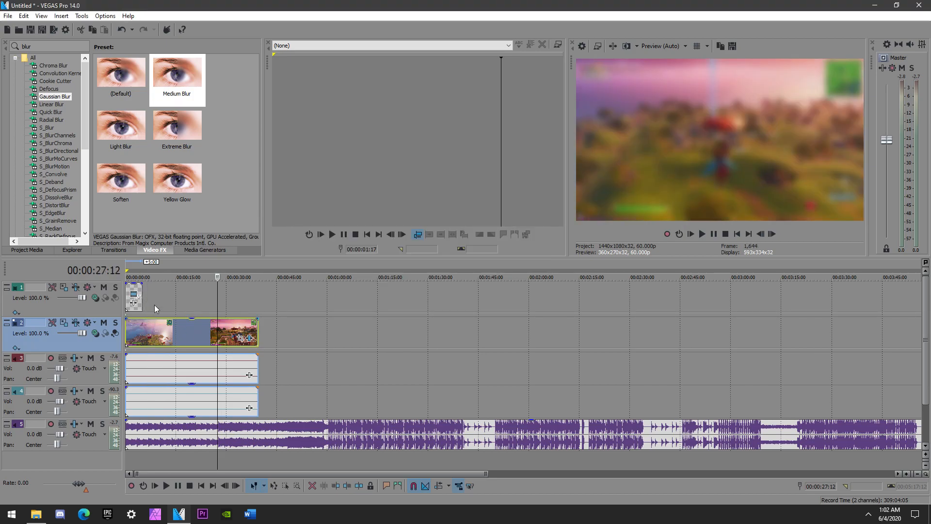
left_click_drag(137, 290, 257, 297)
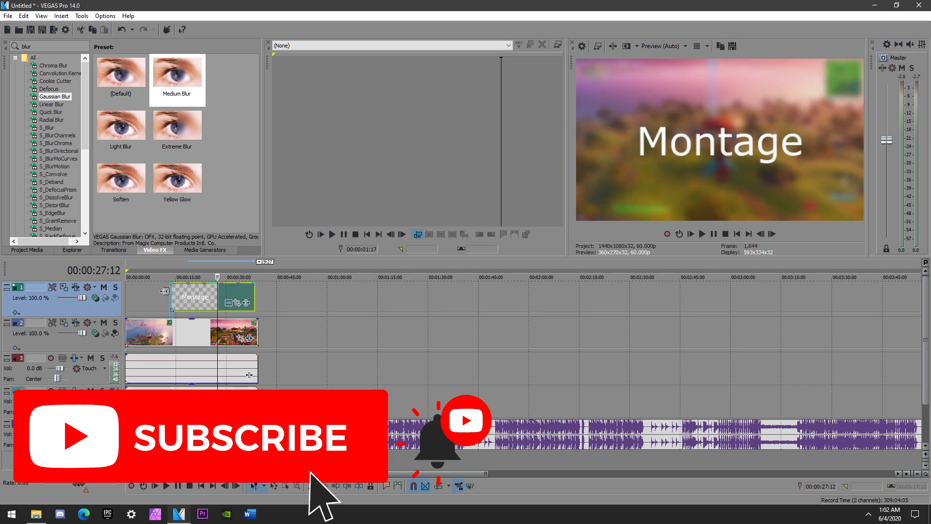
left_click_drag(165, 291, 149, 291)
Look through the list of available transitions and return to the video effects
left_click(114, 250)
scroll(66, 99, "down", 12)
scroll(53, 144, "up", 12)
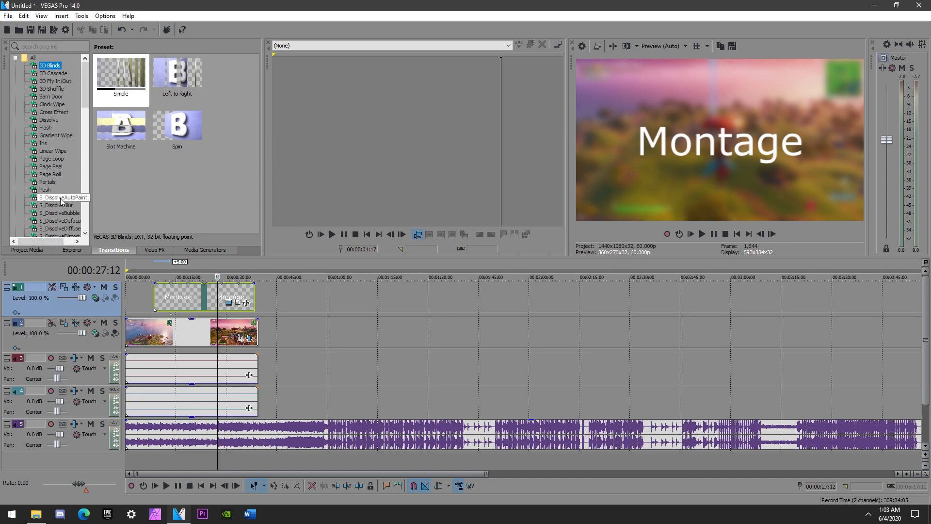
scroll(54, 191, "down", 15)
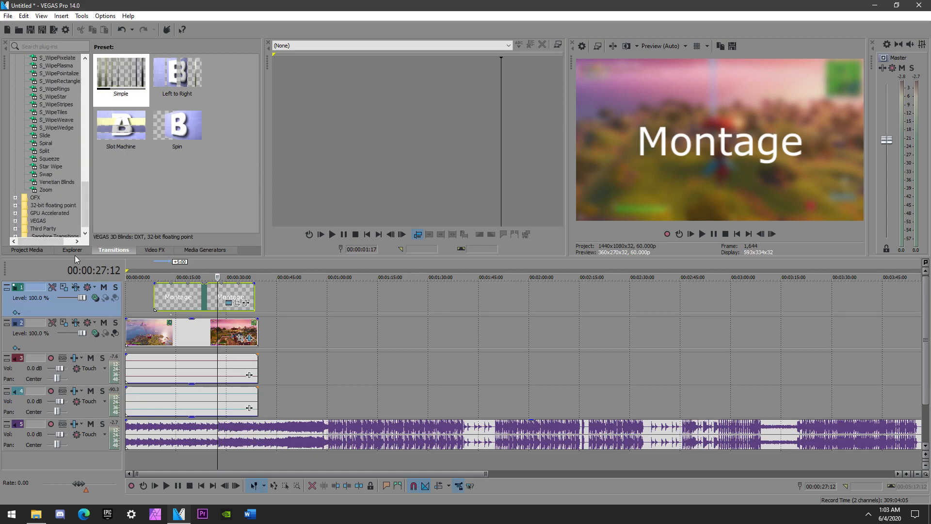
left_click(151, 251)
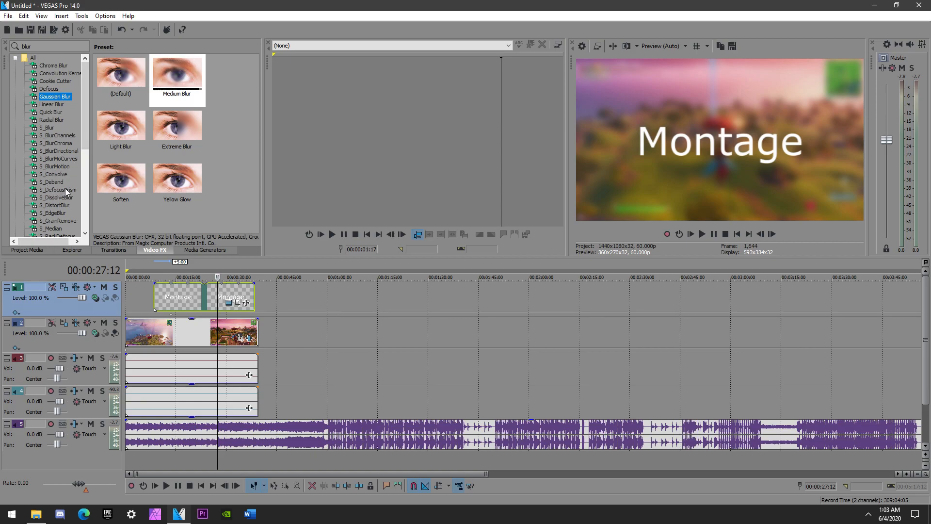
Play the song around its beat drop and place a marker at 00:01:00:17
left_click(332, 427)
left_click(328, 429)
left_click(216, 431)
left_click(330, 427)
left_click(325, 429)
left_click(701, 234)
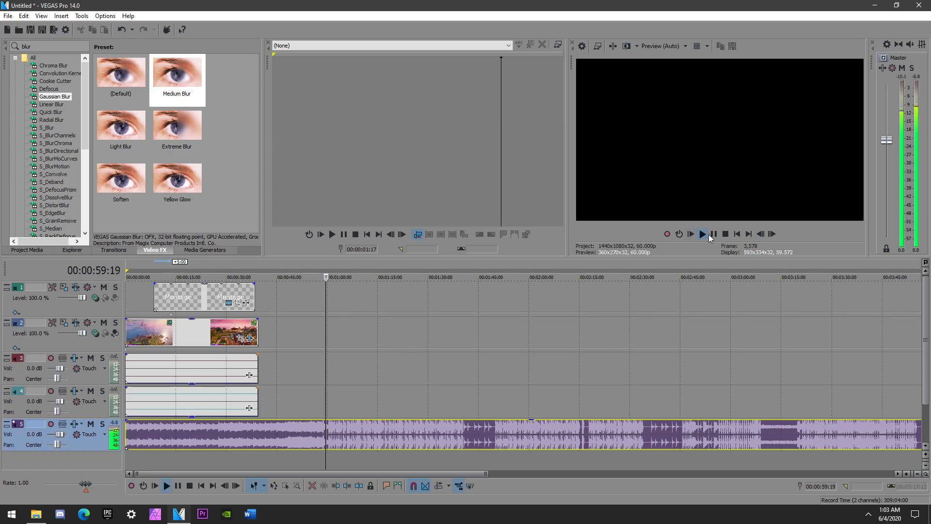
left_click_drag(329, 277, 328, 276)
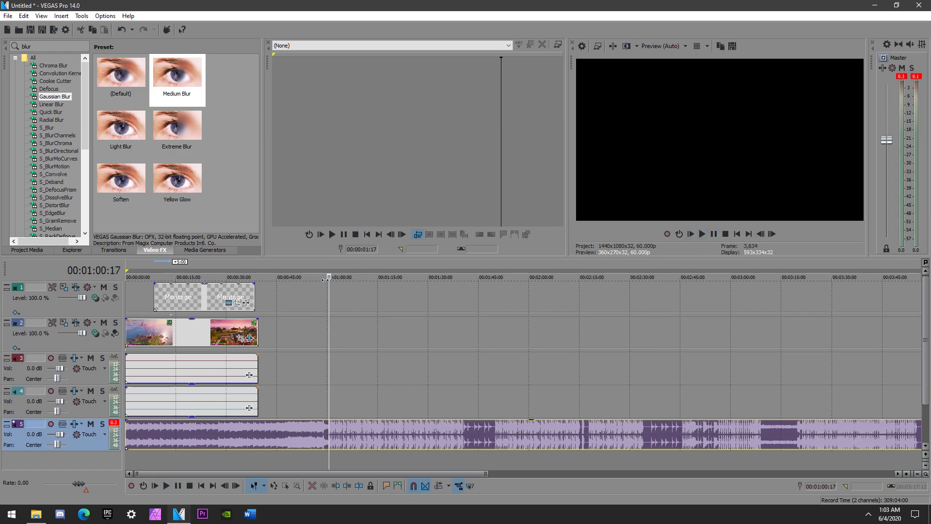
key("m")
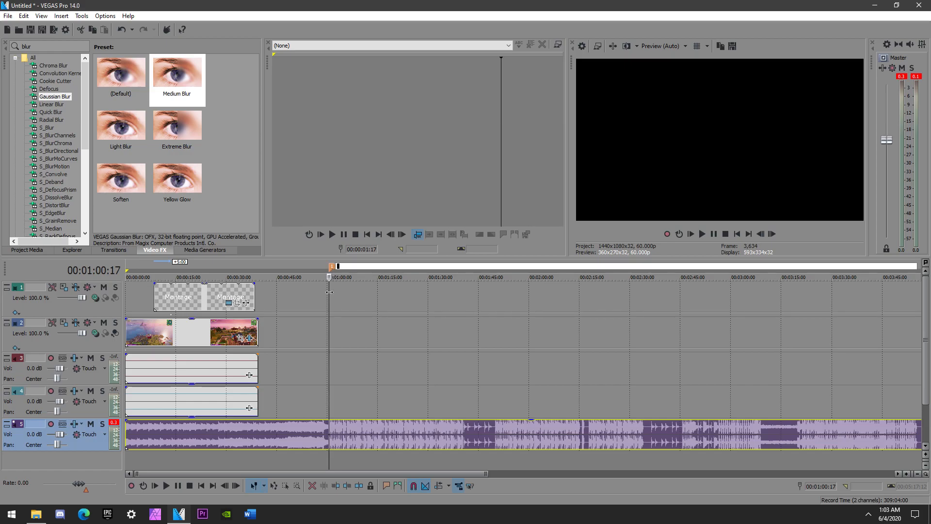
Move the separate gameplay clip from the far end of the timeline to the beat-drop marker, starting at about 00:00:59
left_click(382, 333)
scroll(421, 407, "down", 2)
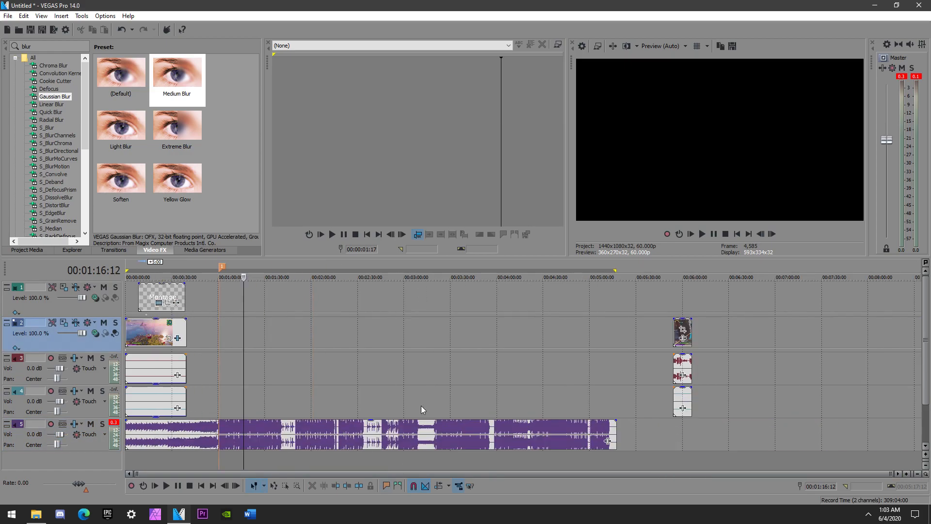
left_click_drag(682, 328, 221, 268)
left_click(221, 268)
left_click_drag(317, 323, 228, 320)
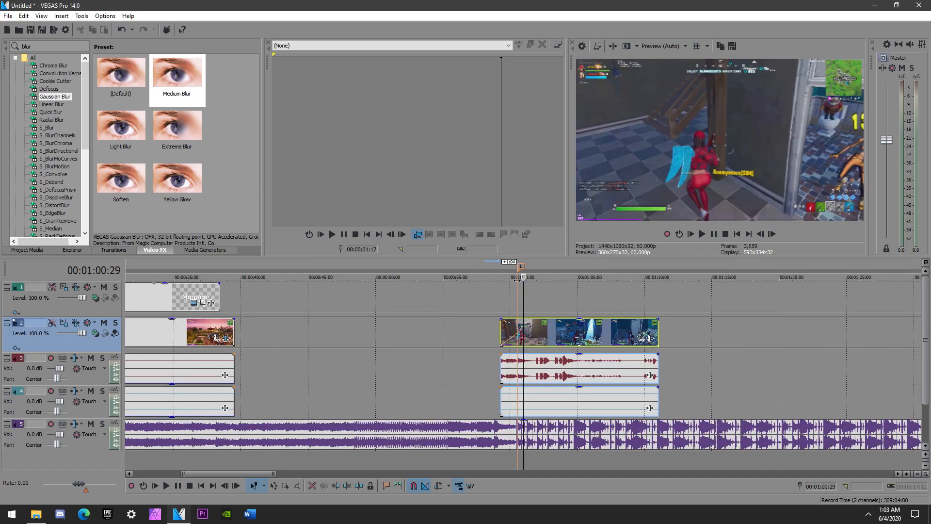
Check the gunshot against the beat-drop marker and split all events at 00:01:00:25
left_click(511, 333)
left_click(524, 332)
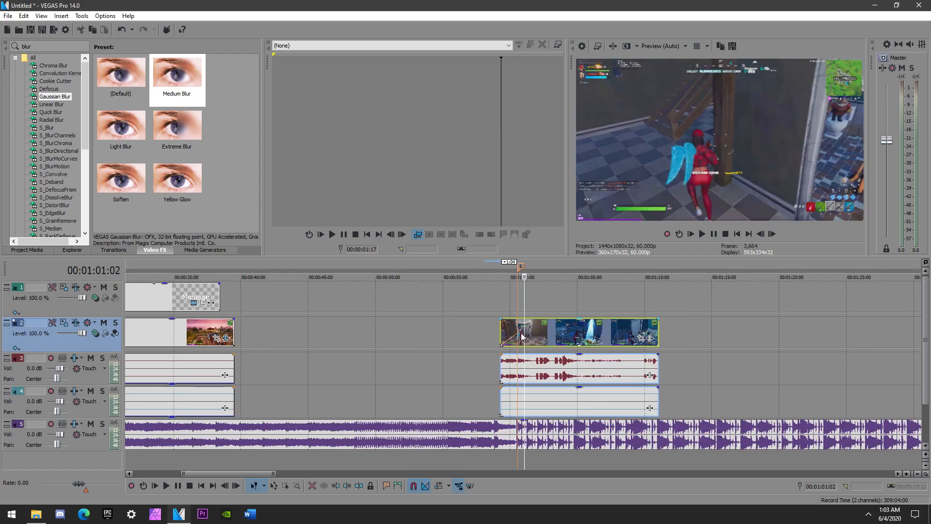
left_click(520, 333)
scroll(527, 338, "up", 6)
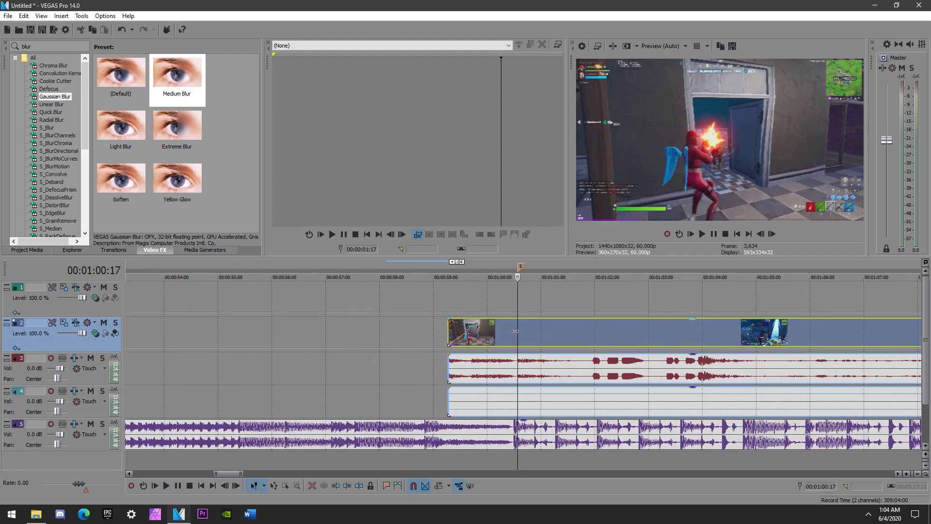
left_click(511, 337)
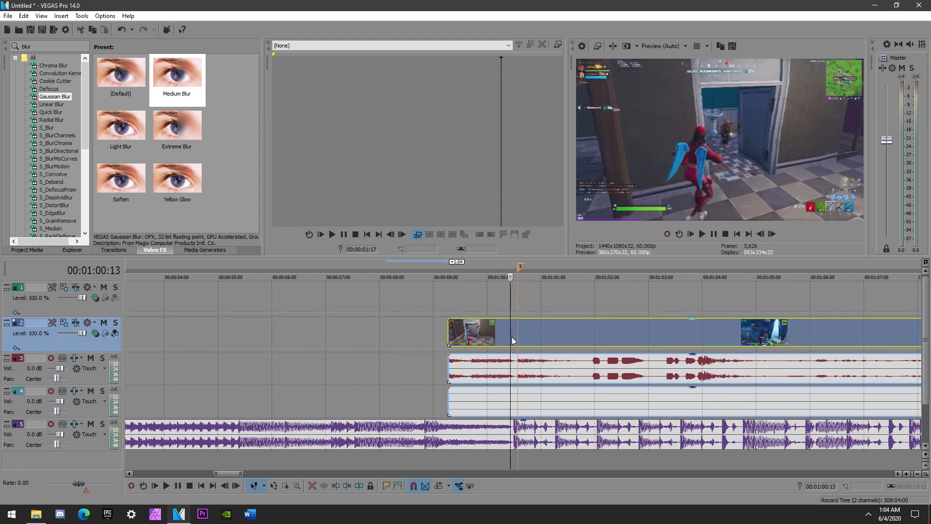
left_click(702, 234)
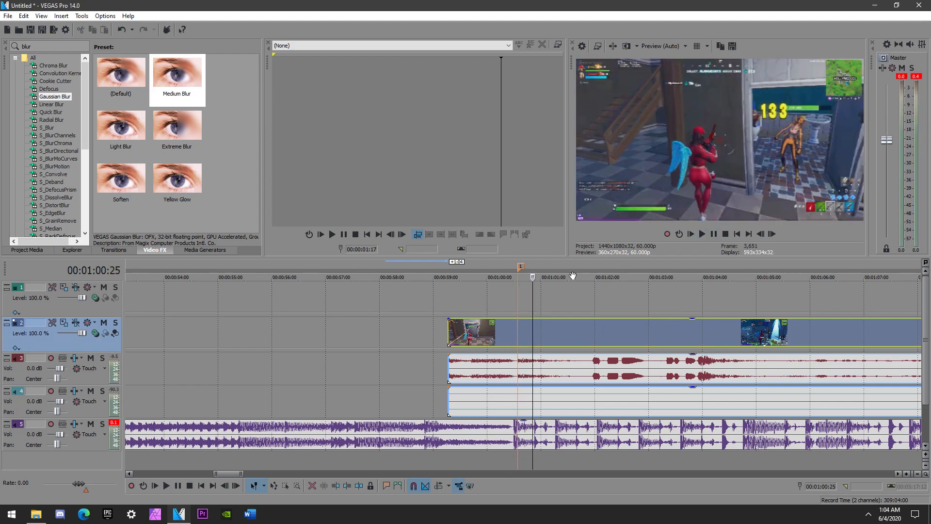
right_click(530, 290)
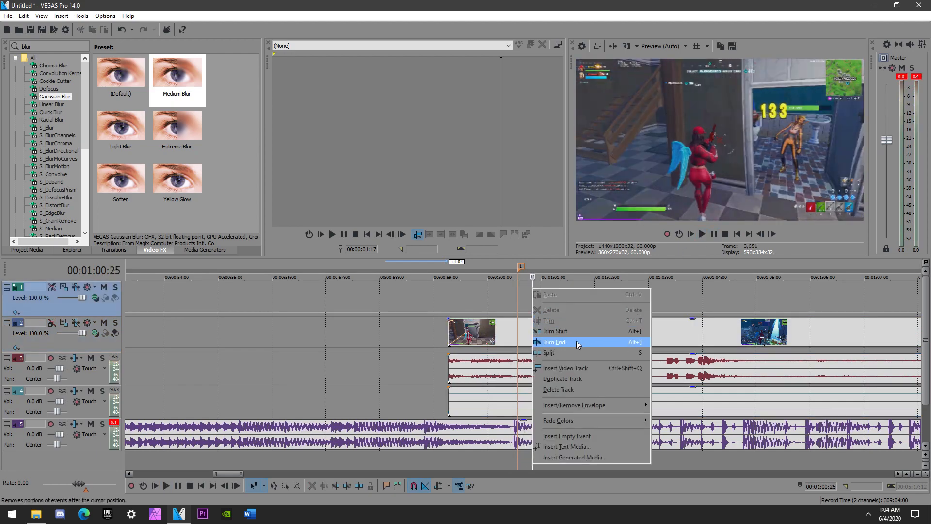
left_click(569, 357)
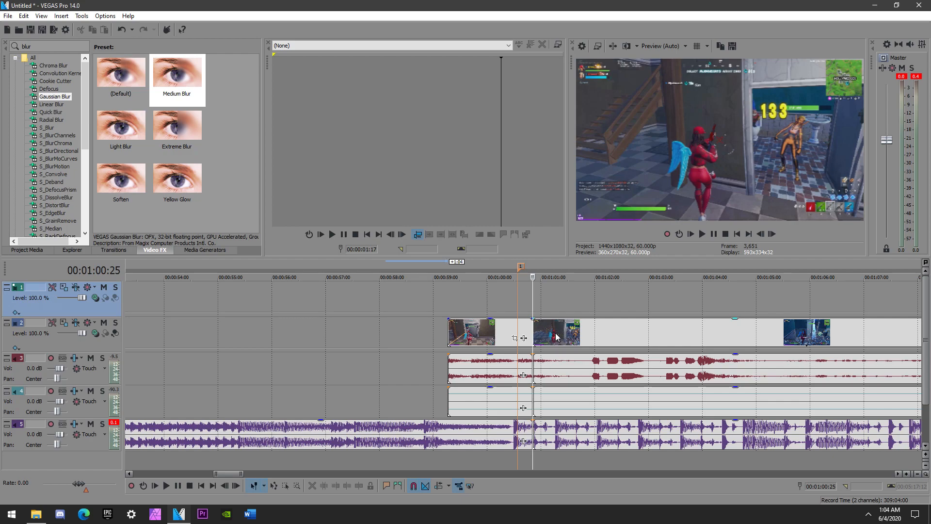
Split all events at 00:01:01:27 after the kill and delete the rest of the gameplay clip beyond that point
left_click(557, 334)
key("space")
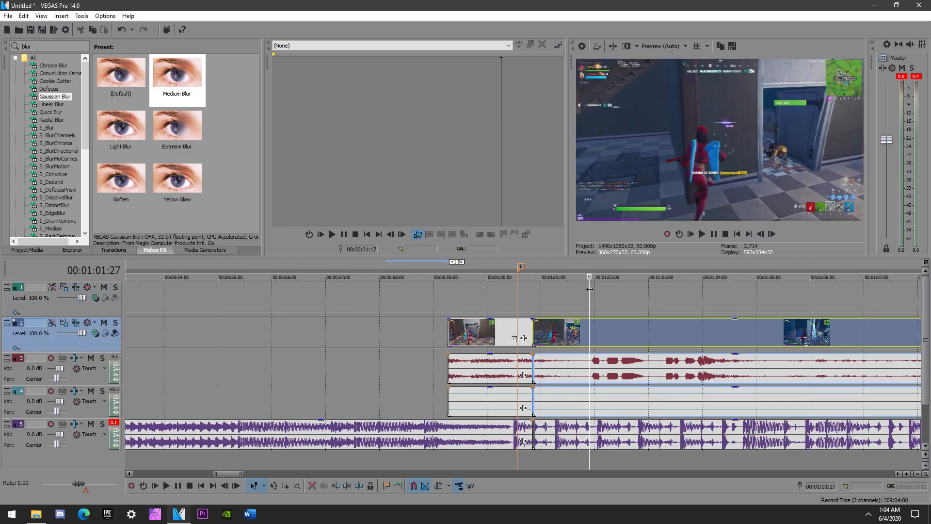
right_click(589, 295)
left_click(613, 359)
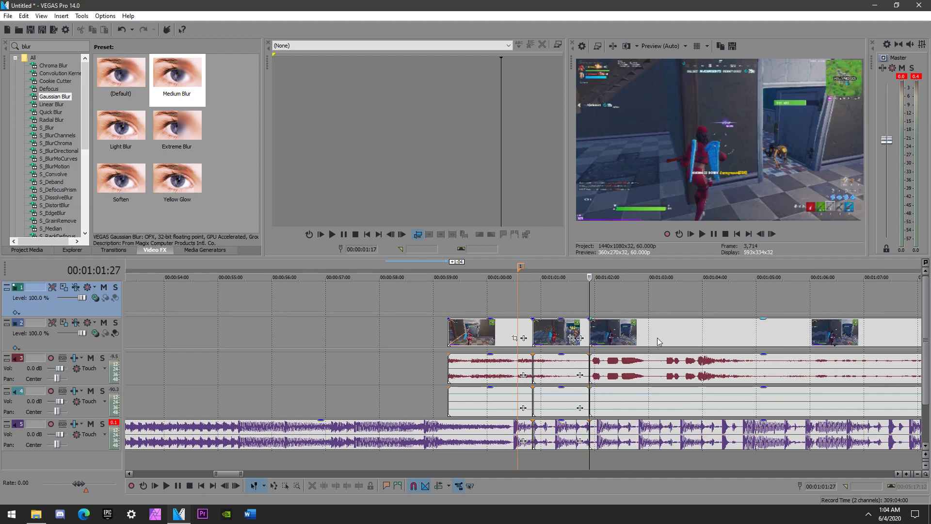
left_click(674, 338)
key("Delete")
Set the resample mode to Disable resample in the properties of both gameplay clips around the beat drop
left_click(550, 334)
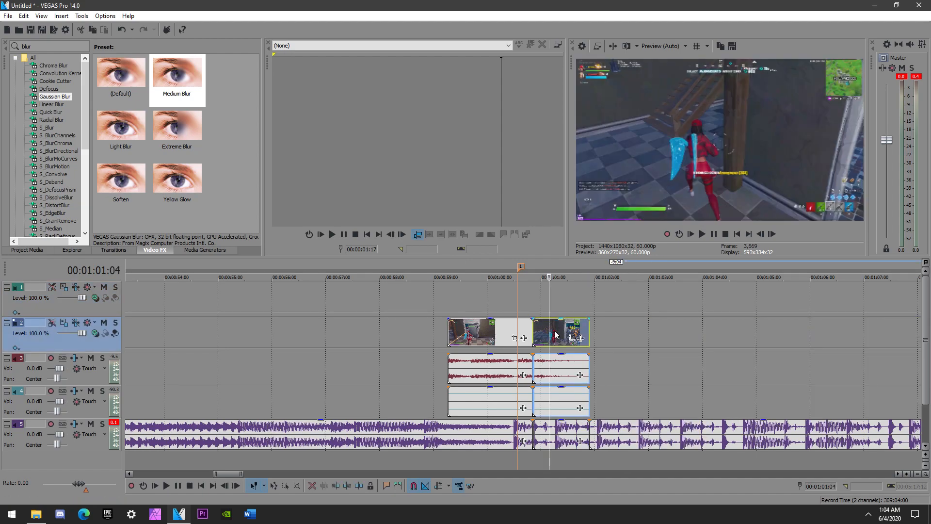
right_click(553, 333)
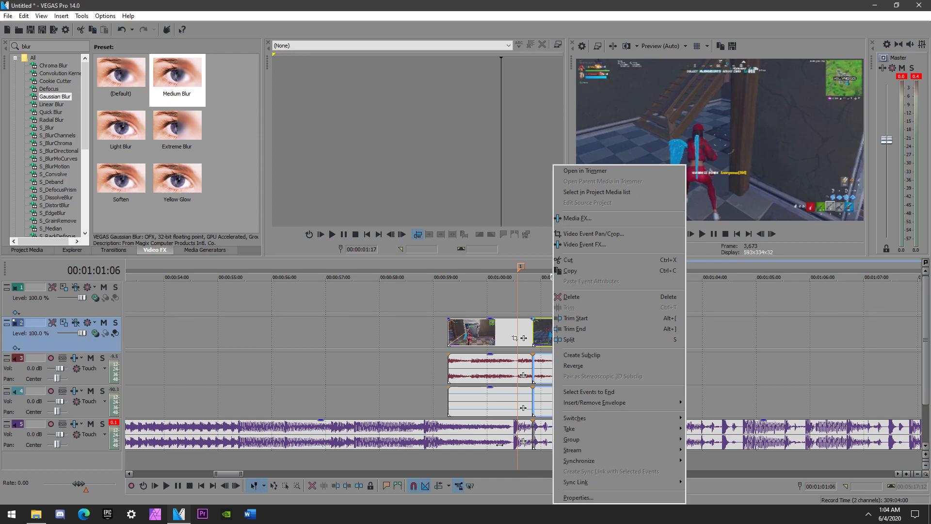
double_click(474, 340)
right_click(473, 340)
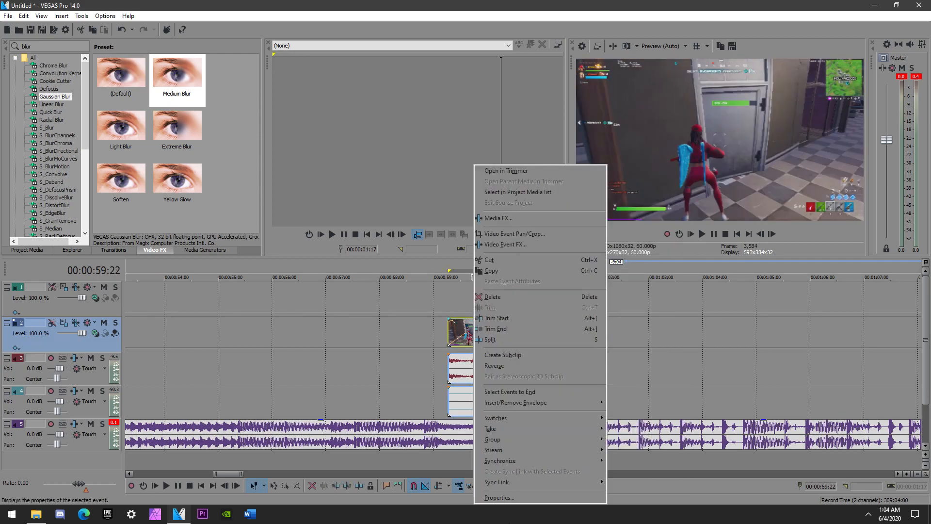
left_click(490, 498)
left_click(392, 201)
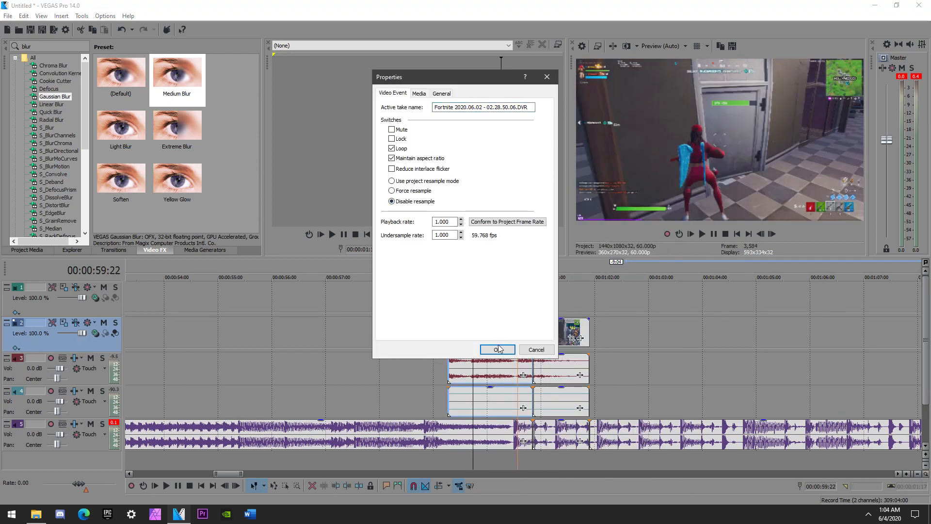
left_click(497, 349)
right_click(556, 334)
left_click(603, 499)
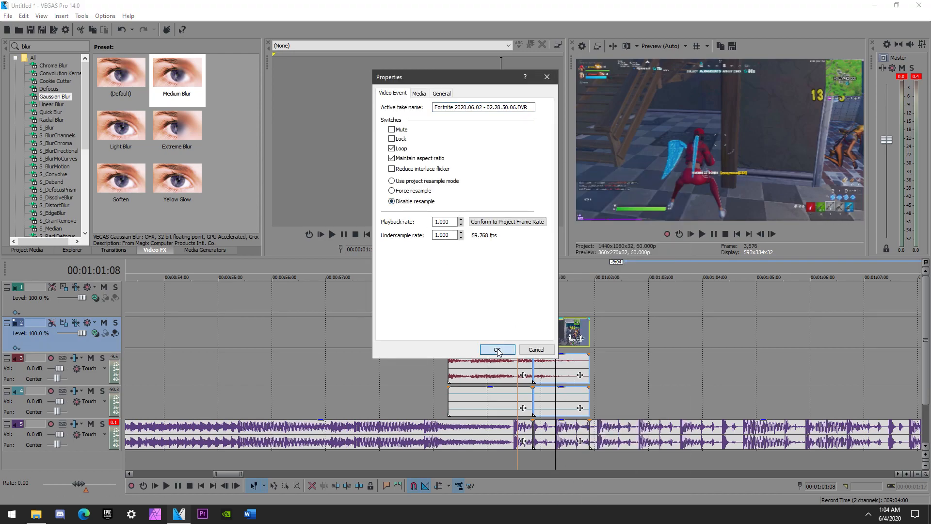
left_click(498, 348)
Set the blurred intro clip's properties to Disable resample
left_click_drag(231, 474, 125, 476)
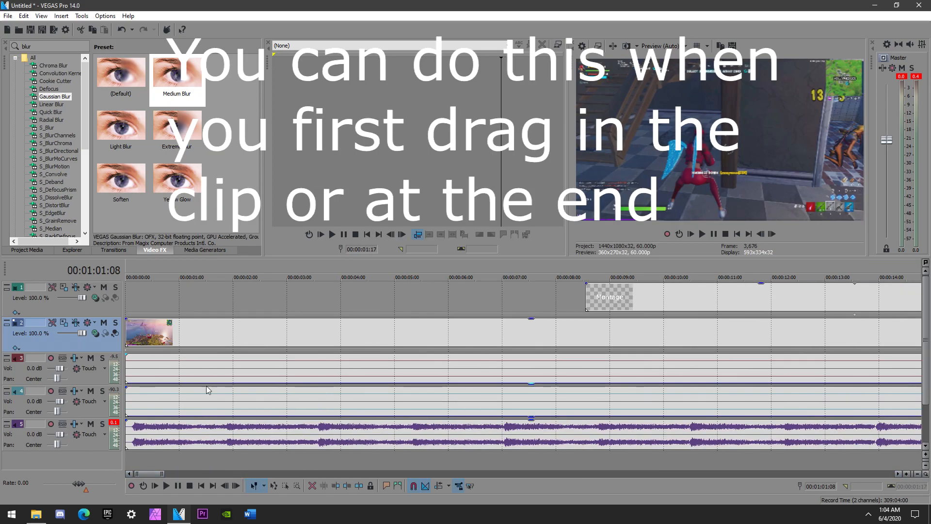
left_click(262, 333)
right_click(262, 334)
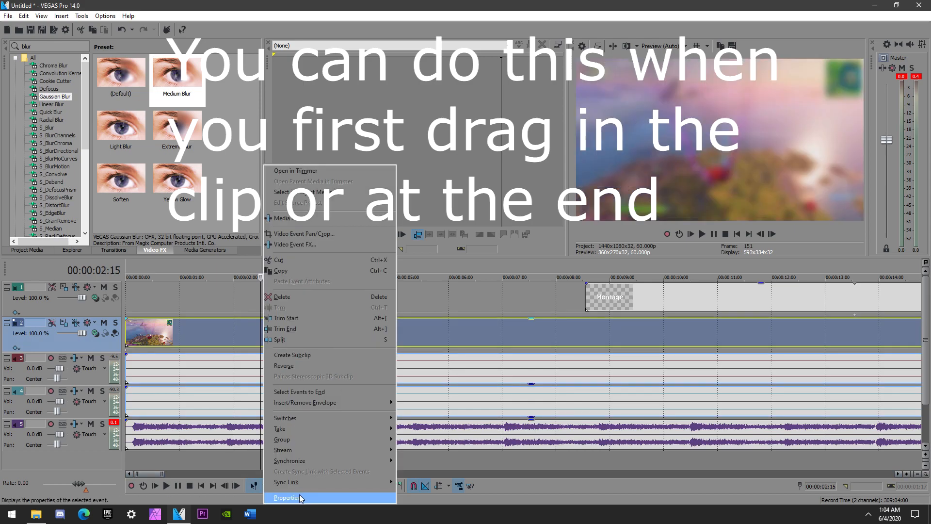
left_click(300, 497)
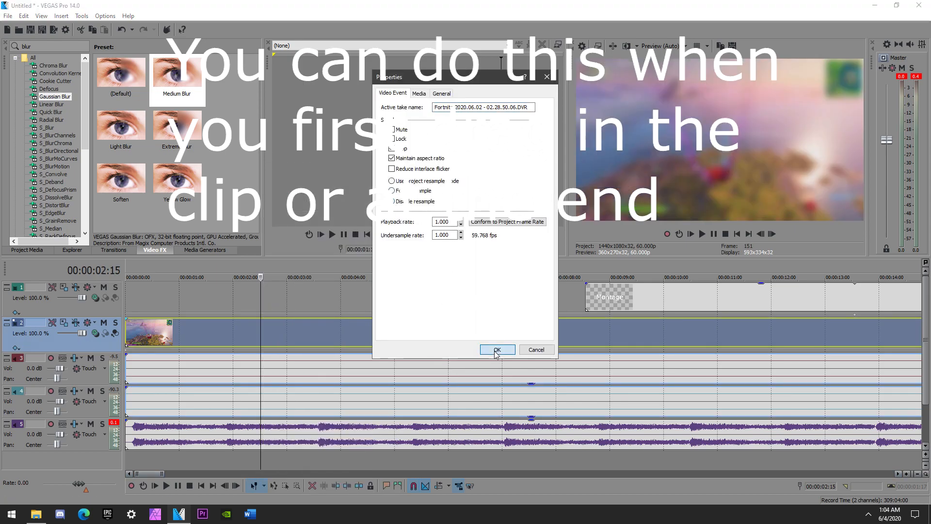
left_click(493, 349)
Slow the second gameplay clip after the beat-drop marker by setting its playback rate to 0.250
left_click_drag(159, 473, 556, 493)
scroll(490, 409, "down", 4)
scroll(563, 360, "up", 1)
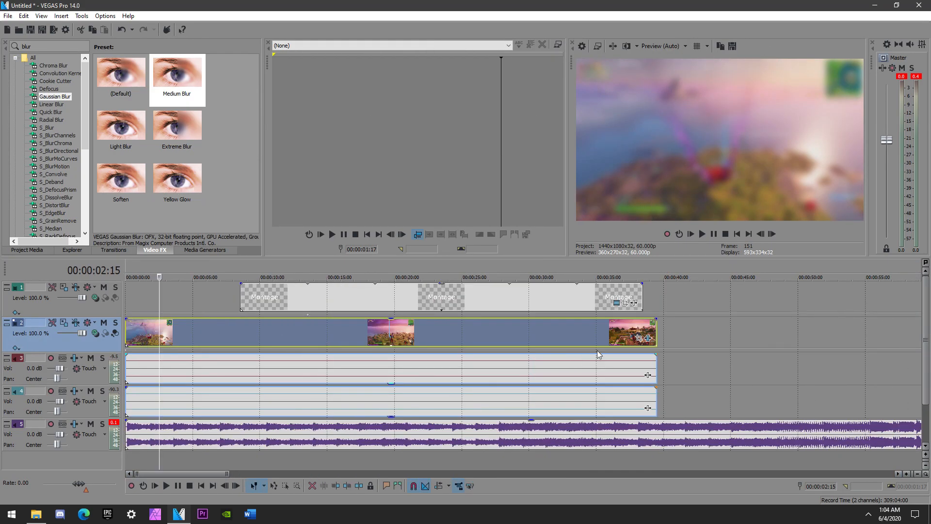
left_click(682, 474)
left_click(681, 474)
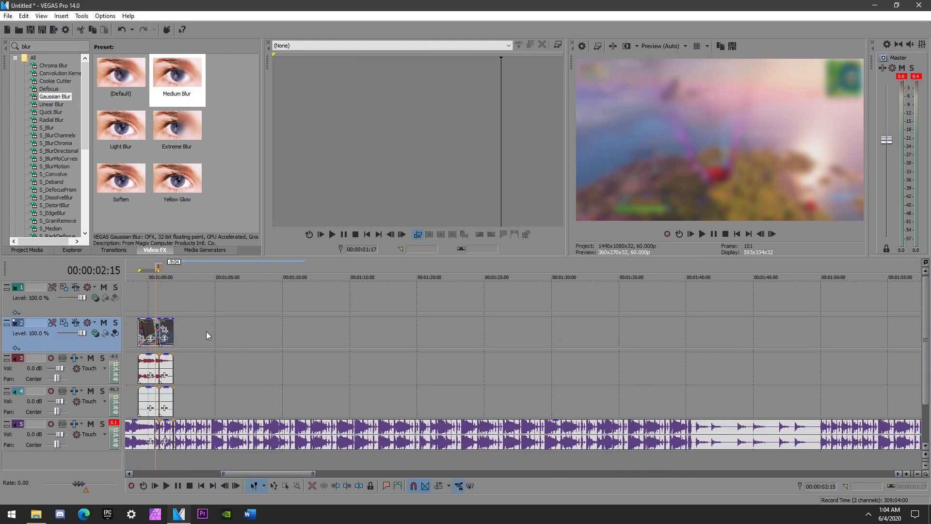
left_click(152, 326)
scroll(207, 351, "up", 3)
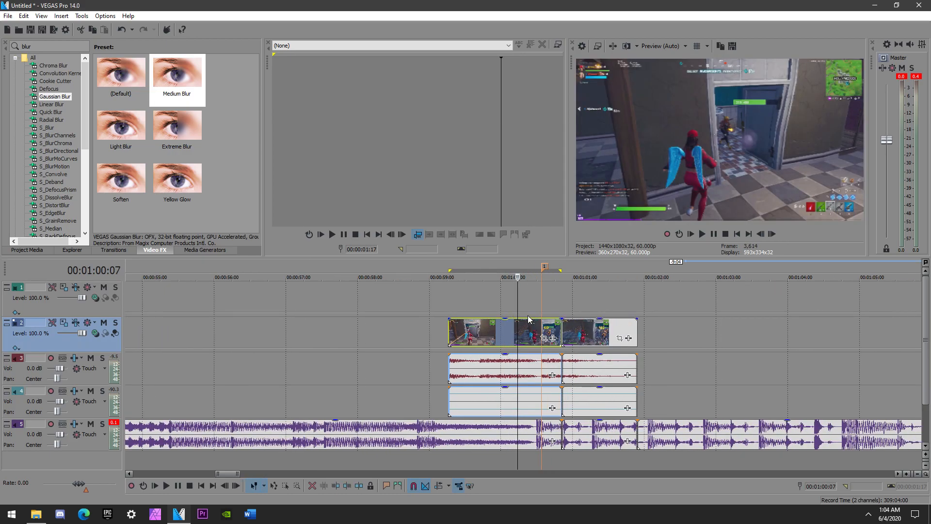
right_click(579, 335)
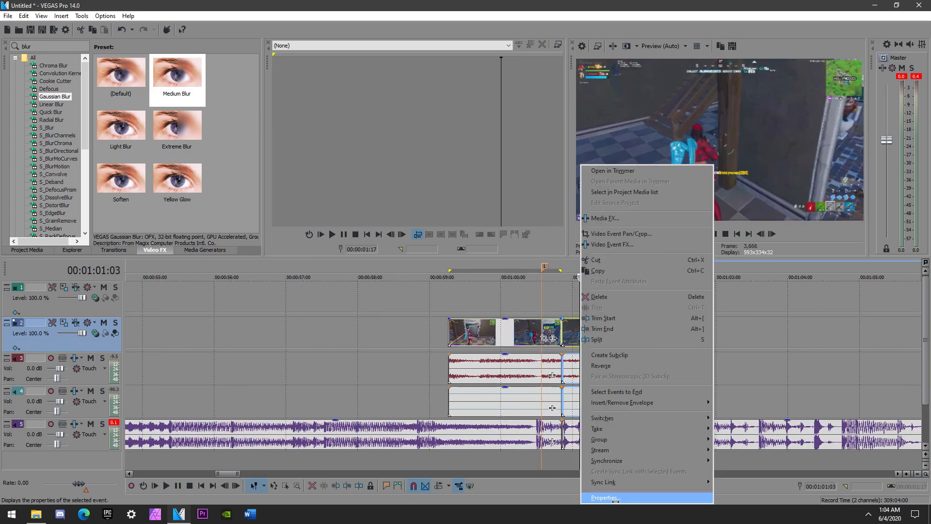
left_click(601, 495)
left_click_drag(451, 224, 388, 230)
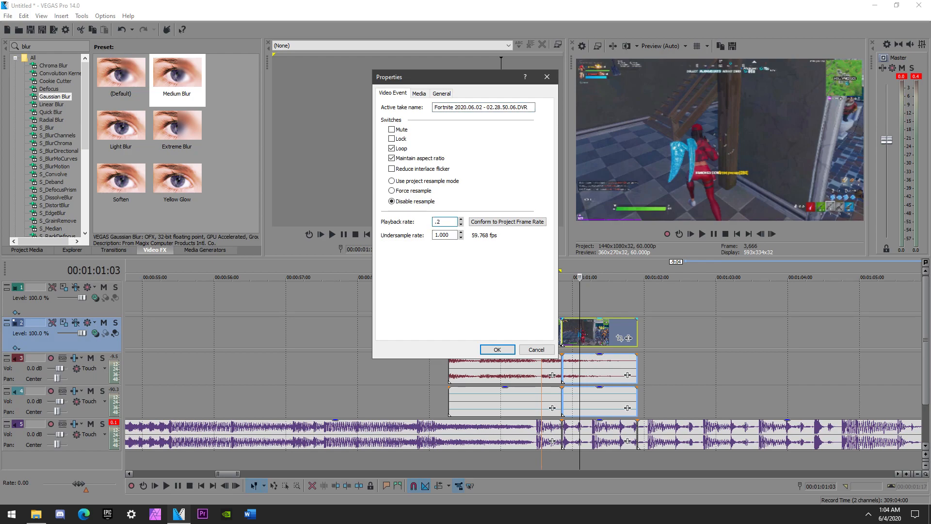
key("Return")
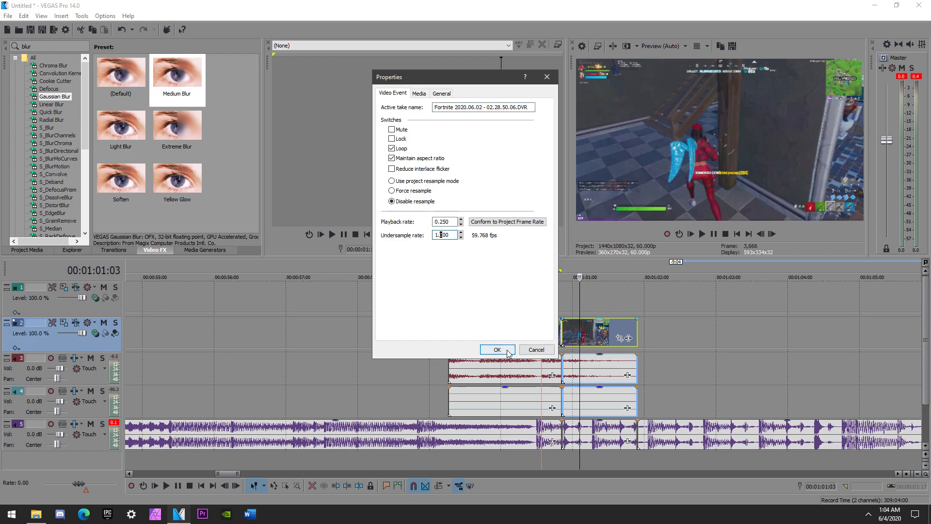
left_click(497, 349)
Play the gameplay clips around the beat drop and check the slow motion and gunshot against the song's waveform
left_click(707, 236)
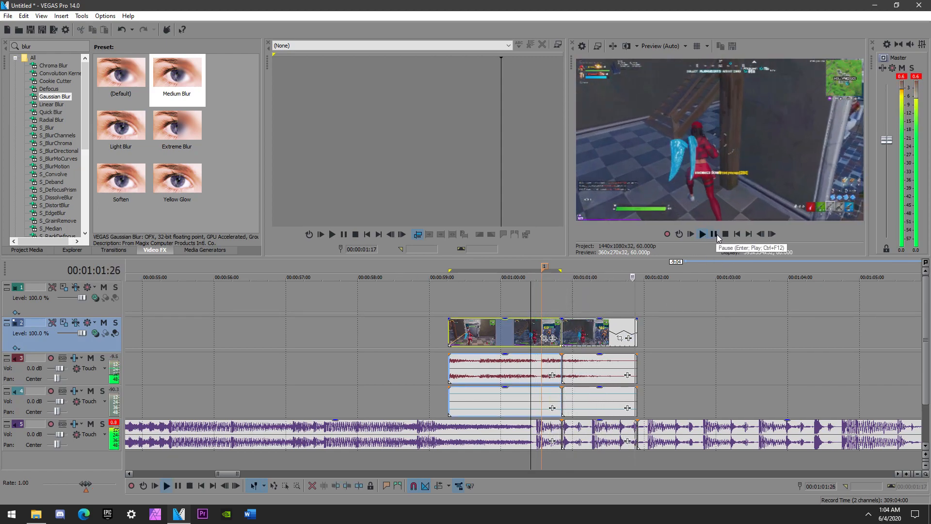
left_click(716, 235)
left_click(586, 328)
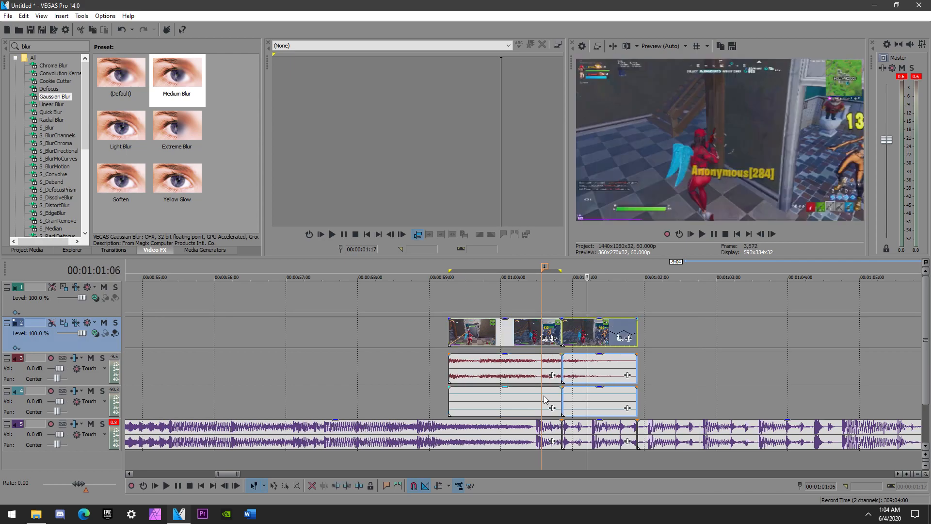
scroll(536, 455, "up", 3)
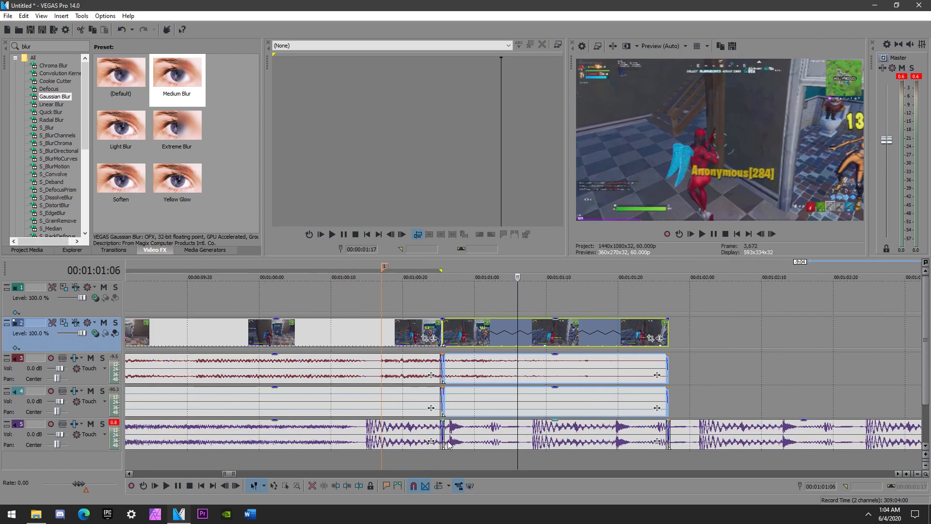
left_click(449, 444)
left_click(363, 433)
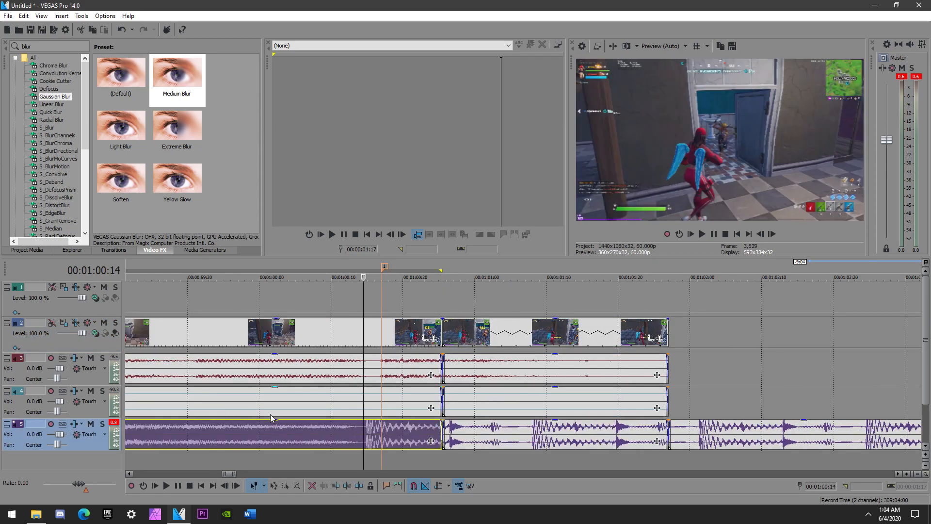
scroll(285, 428, "down", 2)
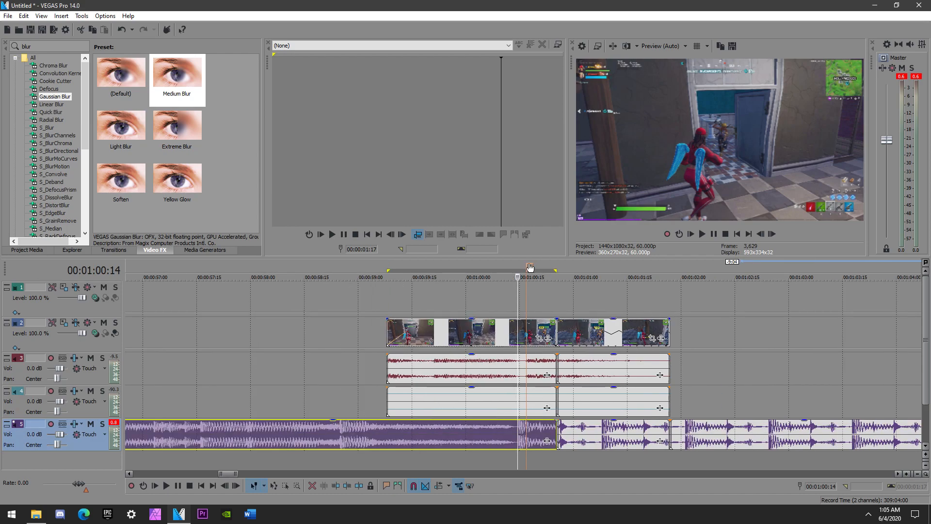
left_click(514, 330)
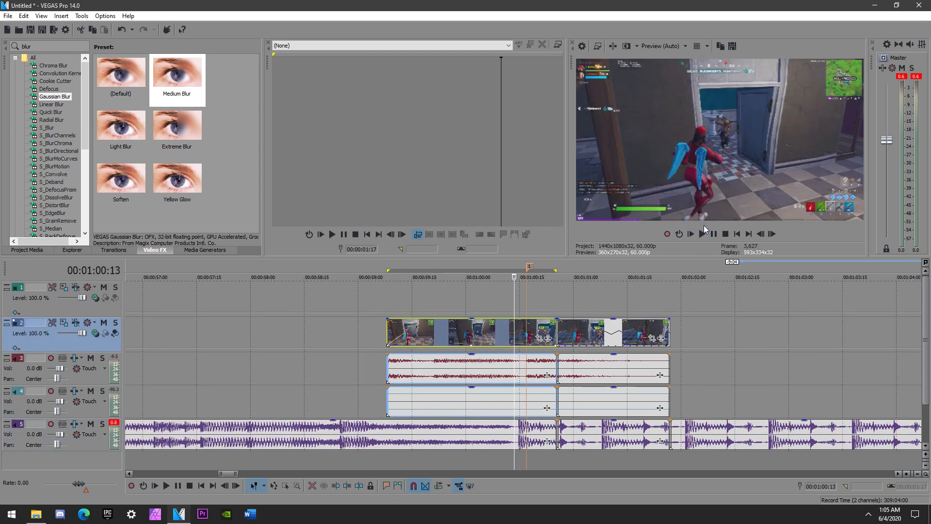
left_click(703, 234)
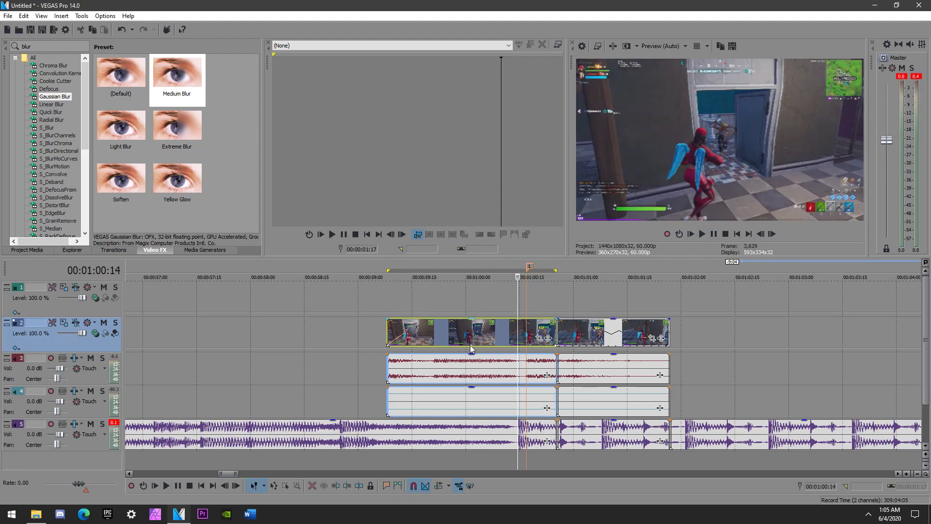
scroll(453, 366, "down", 10)
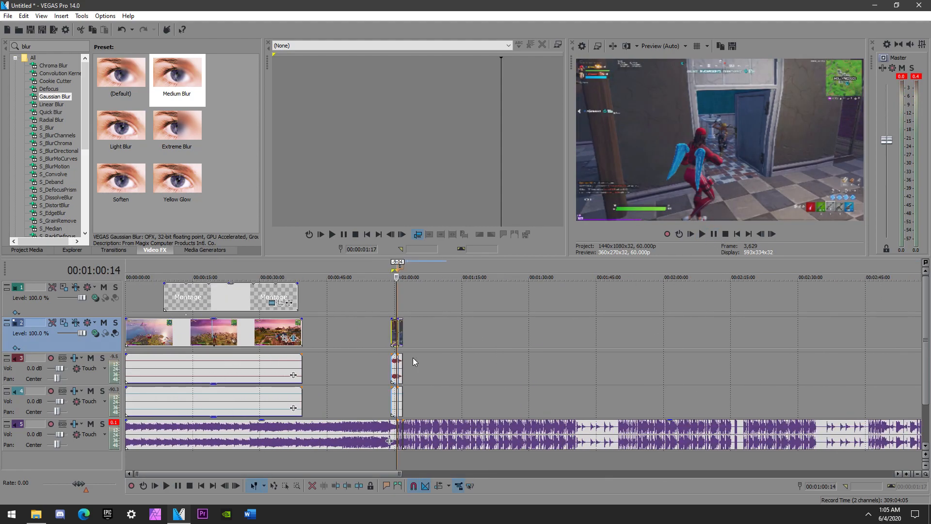
scroll(412, 357, "up", 3)
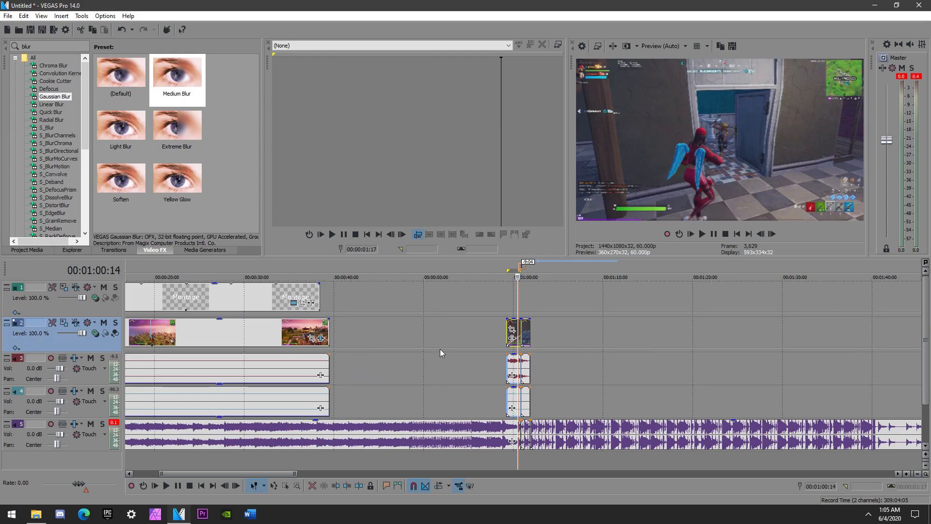
scroll(545, 329, "up", 8)
scroll(545, 310, "up", 3)
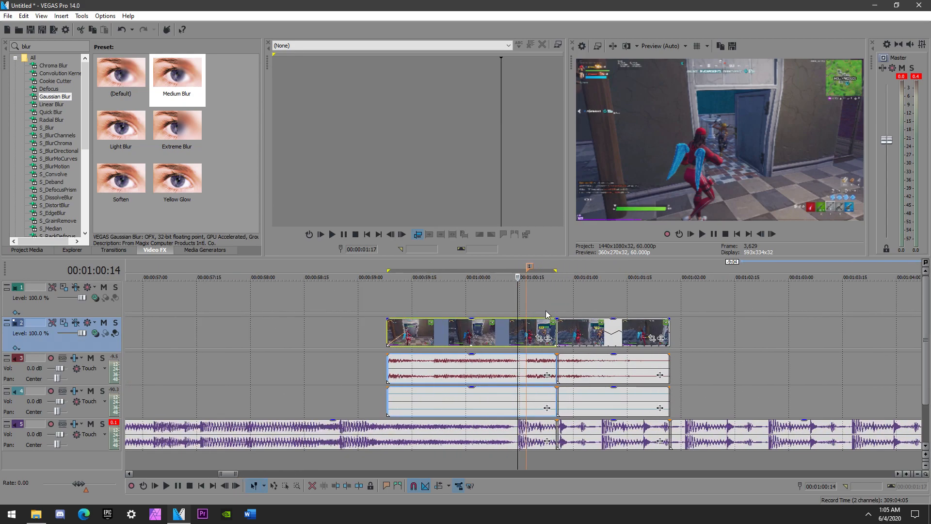
scroll(547, 315, "down", 2)
Search the video effects for "shake" and apply the default S_Shake preset to the first gameplay clip at 00:00:59:08
left_click(485, 332)
left_click(443, 331)
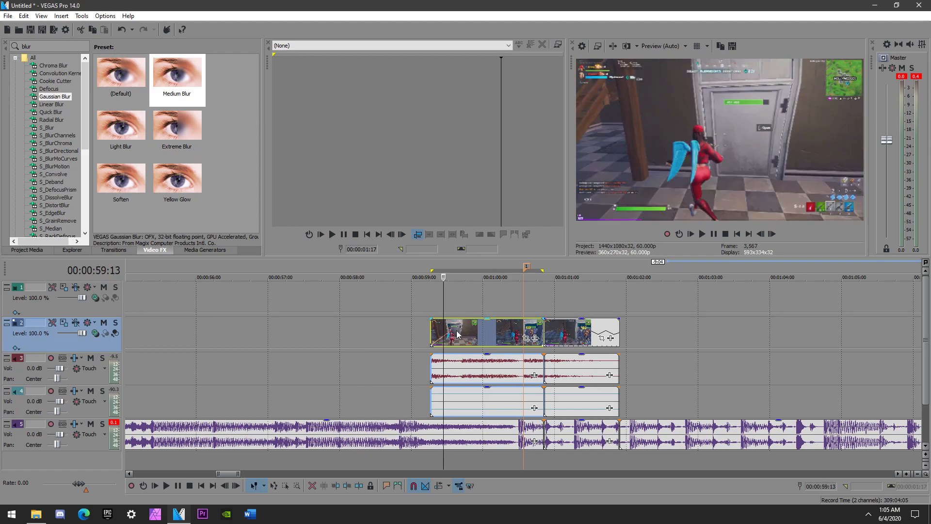
left_click(430, 334)
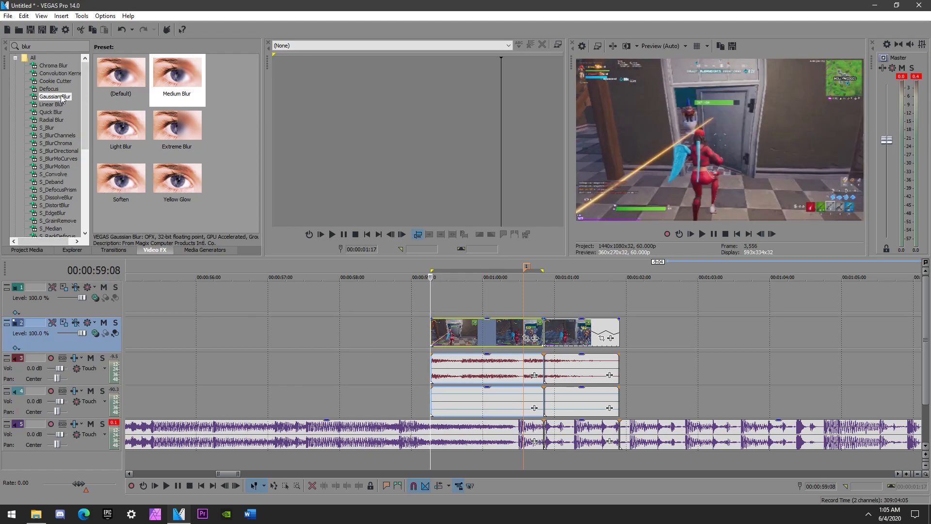
left_click(31, 46)
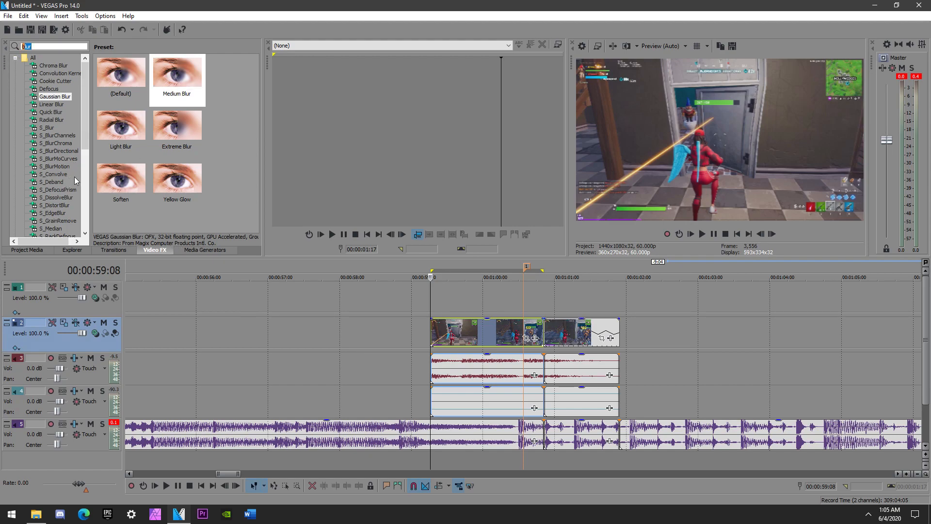
type("shake")
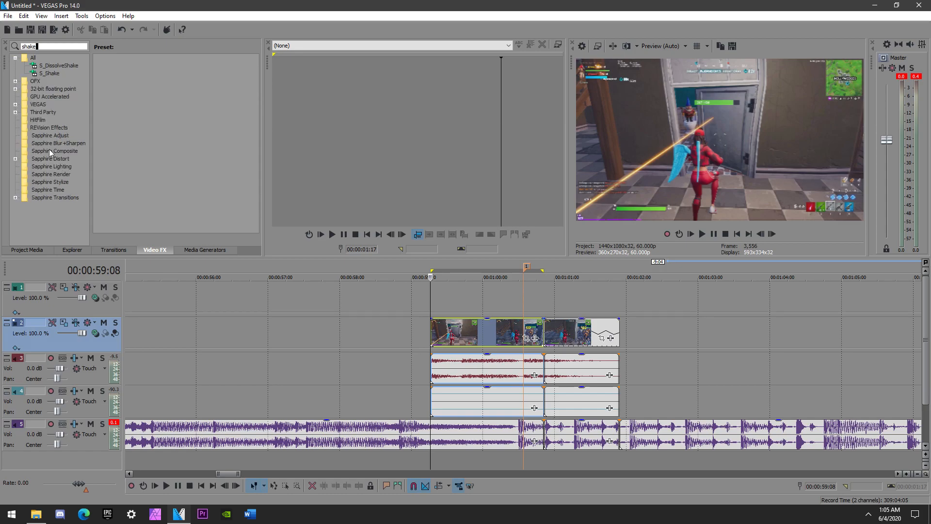
left_click(51, 73)
left_click_drag(121, 89, 438, 336)
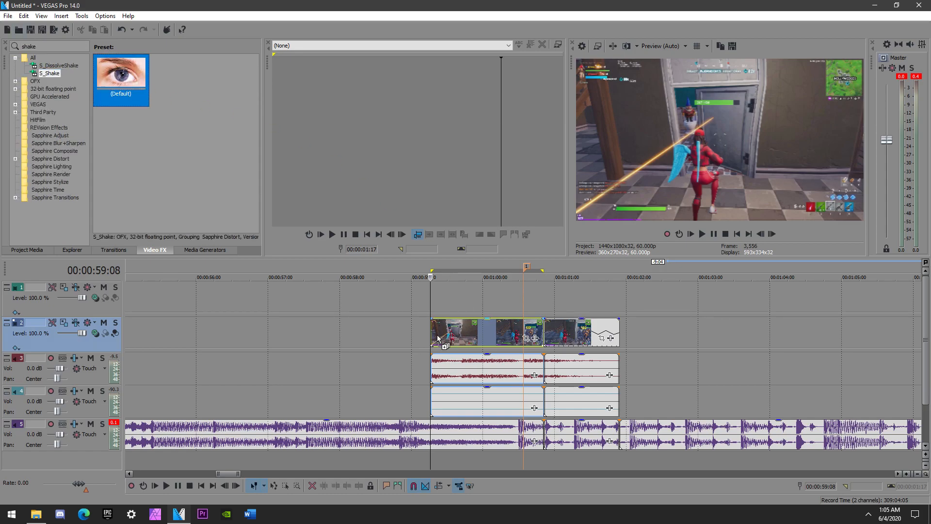
left_click_drag(252, 338, 454, 330)
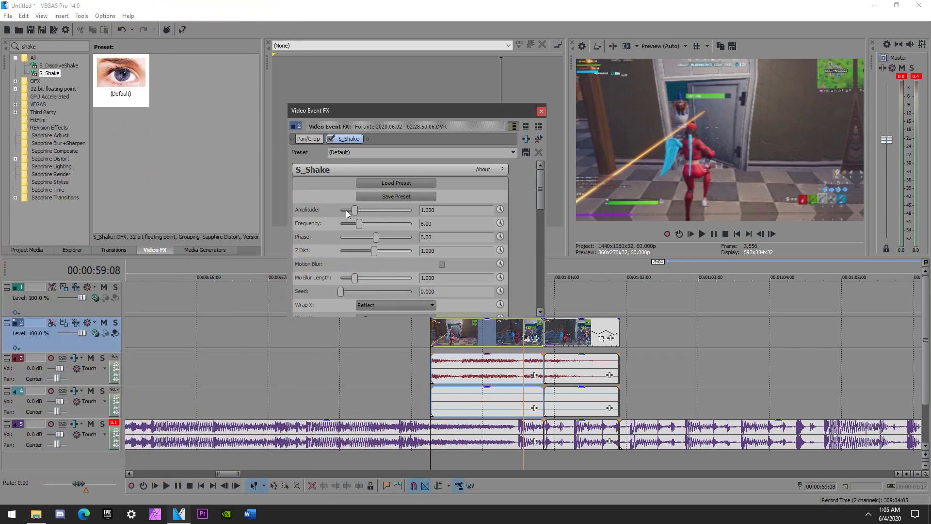
Set the S_Shake amplitude to 0.250 and frequency to 0.75, and close the effect settings
left_click_drag(354, 211, 345, 216)
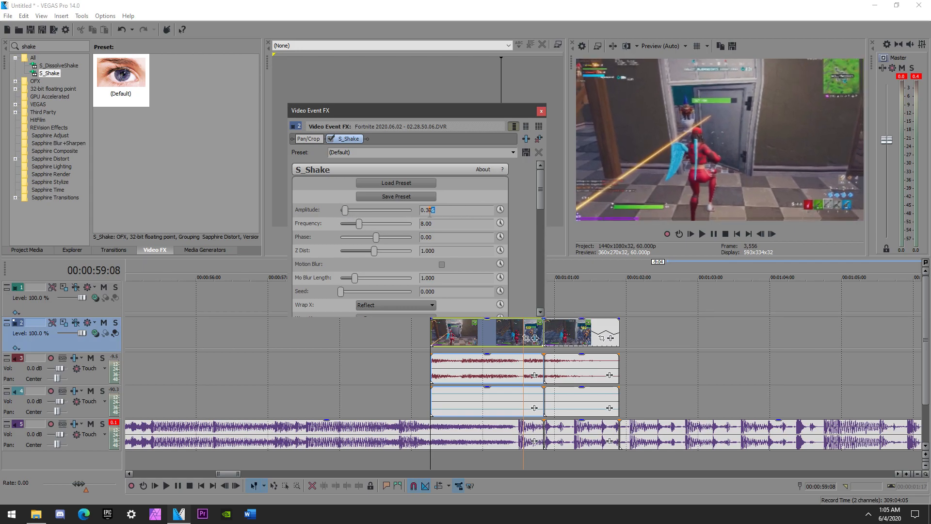
left_click(439, 224)
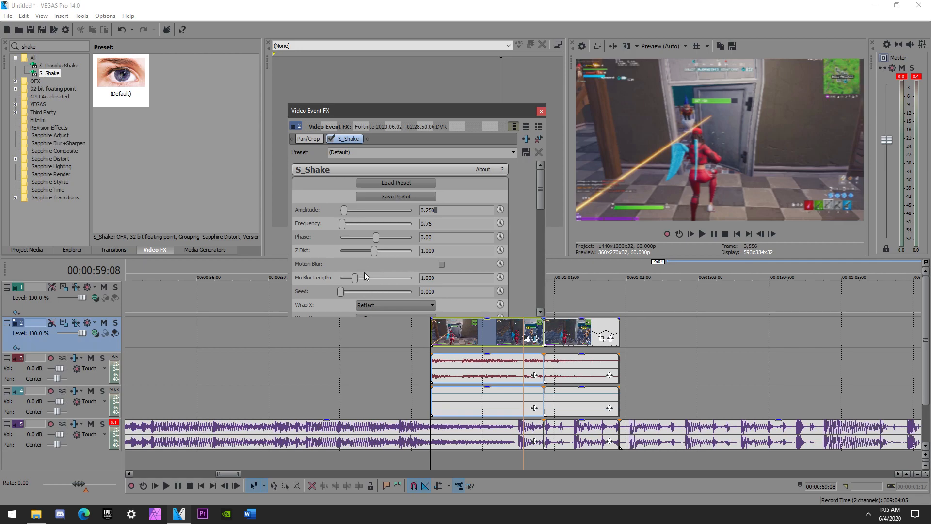
left_click(540, 111)
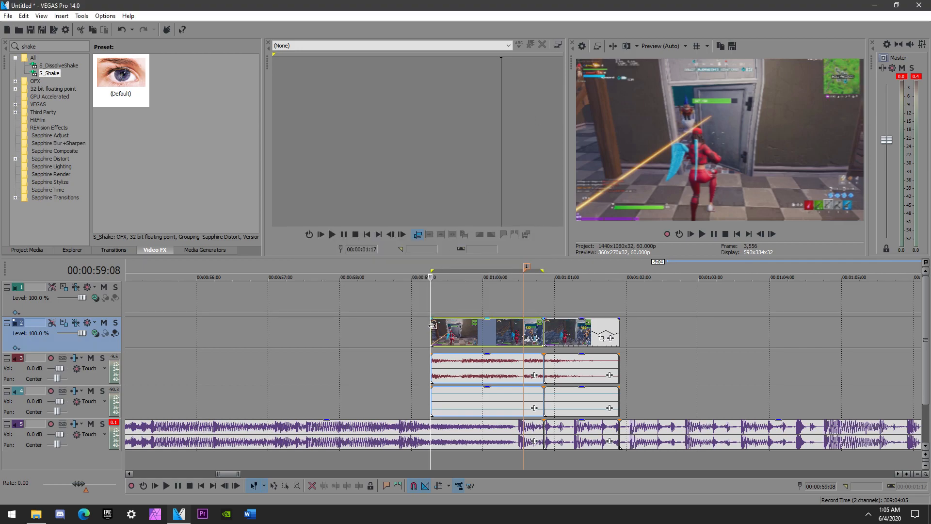
Play the gameplay clips from 00:00:59:08 and check how the shake looks through the beat drop
left_click(701, 234)
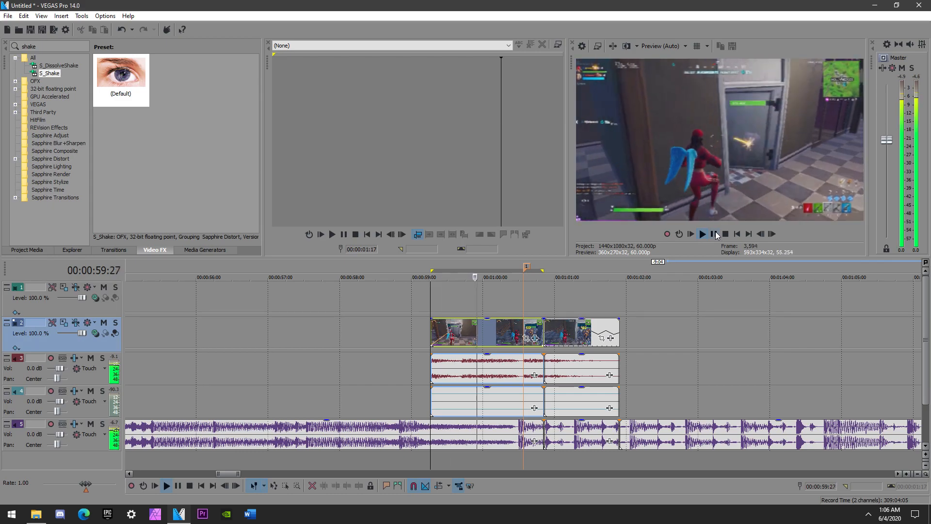
left_click(714, 234)
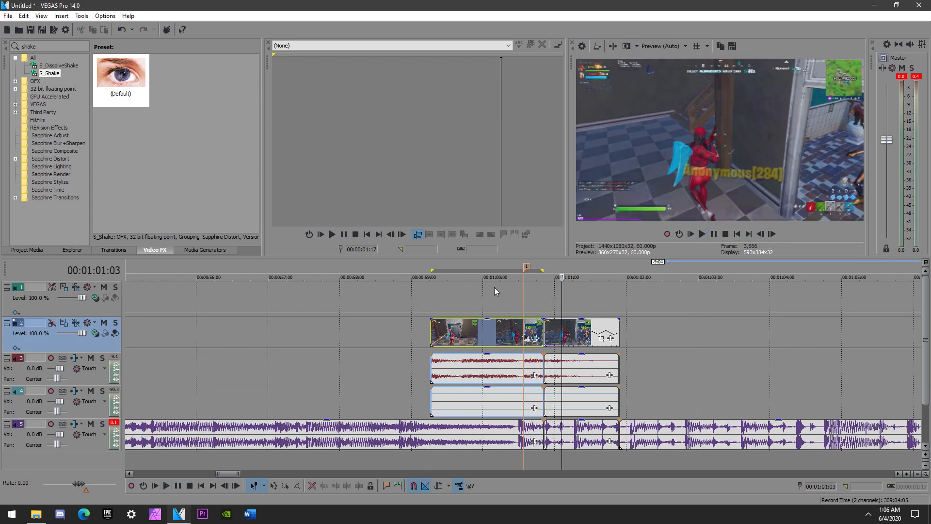
left_click(432, 332)
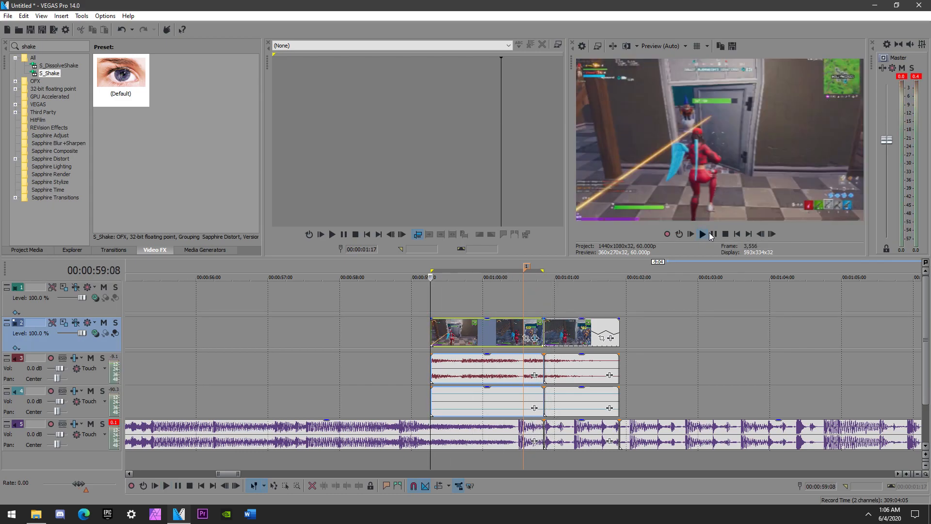
left_click(713, 234)
left_click(713, 234)
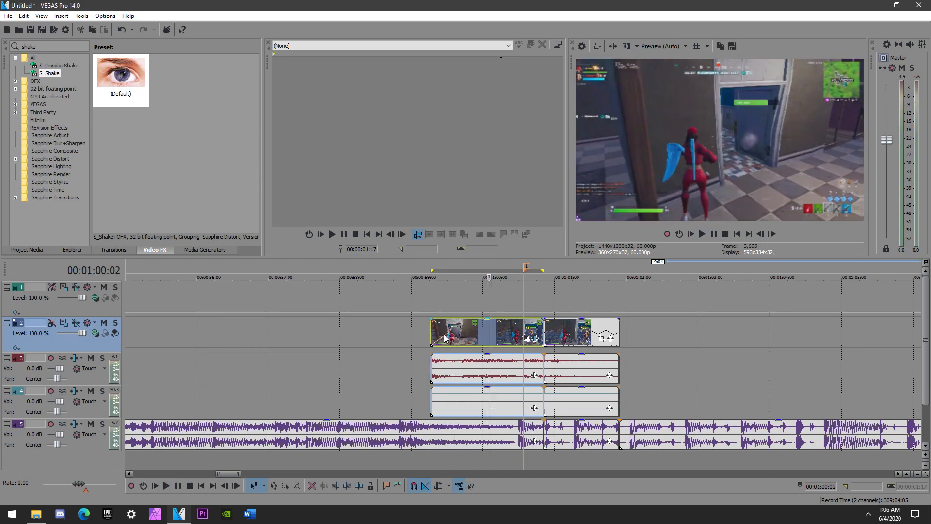
left_click(444, 338)
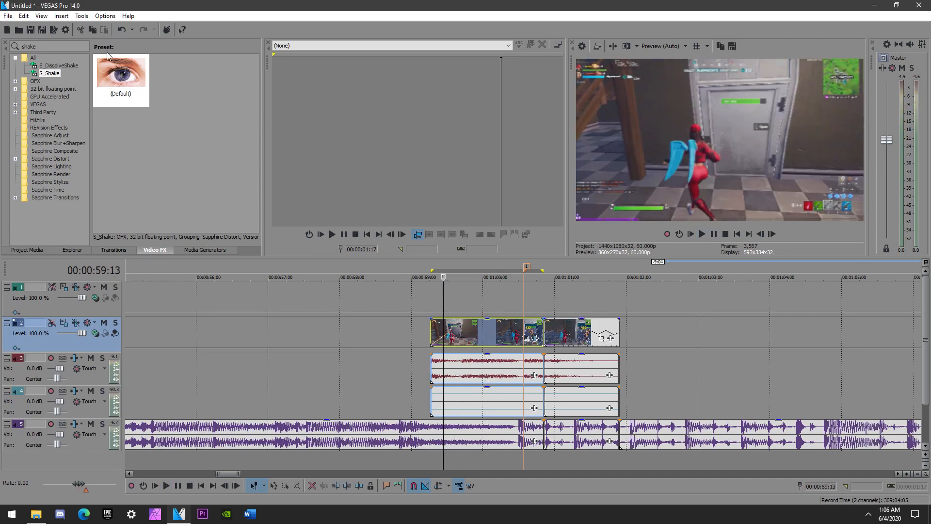
right_click(472, 341)
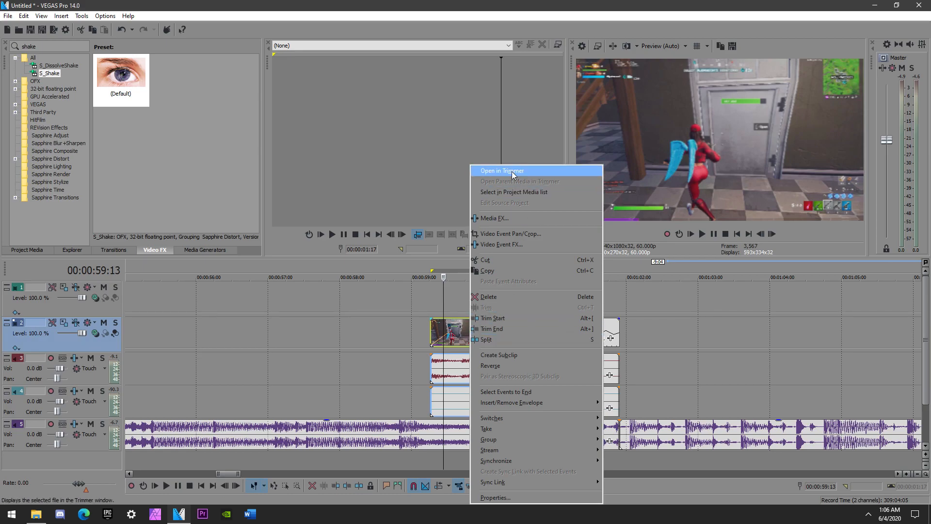
left_click(517, 220)
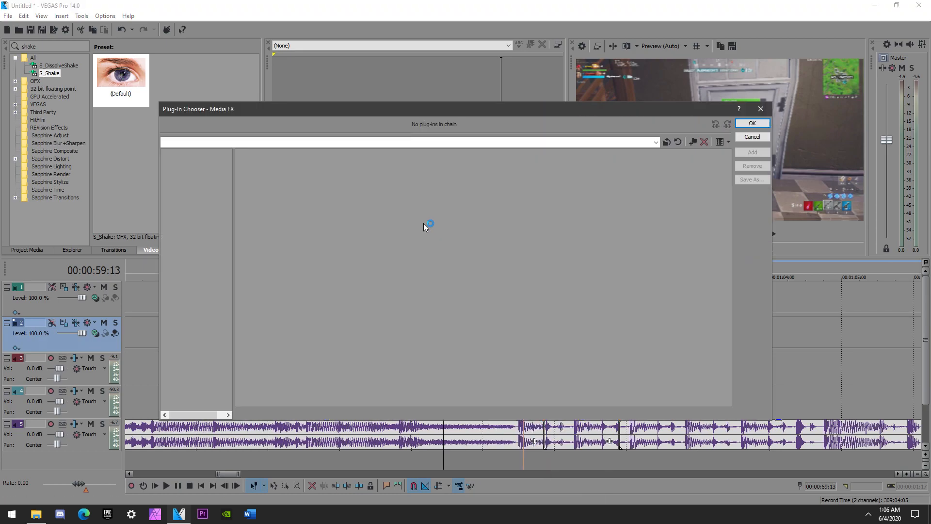
left_click(752, 124)
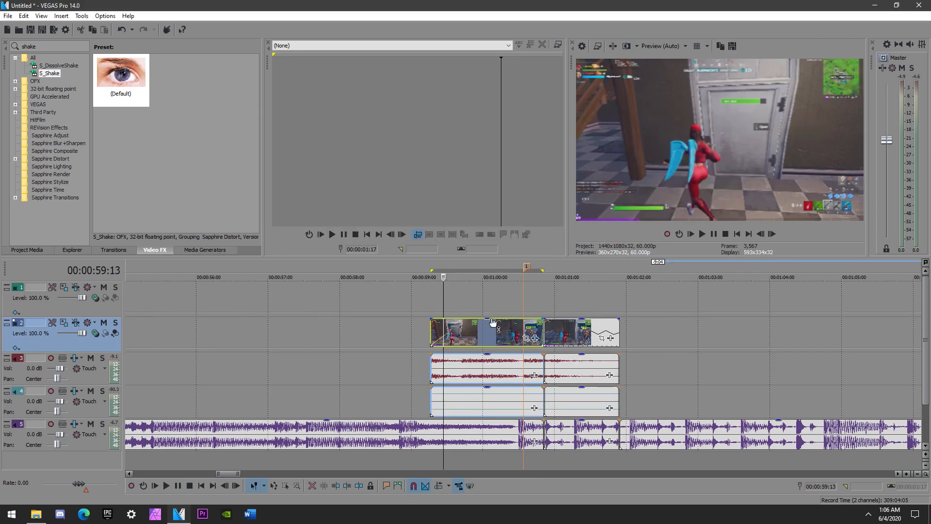
Reopen the first gameplay clip's event effects, set the S_Shake amplitude to 0.476 and frequency to 2.34, and close the settings
right_click(489, 328)
left_click(537, 243)
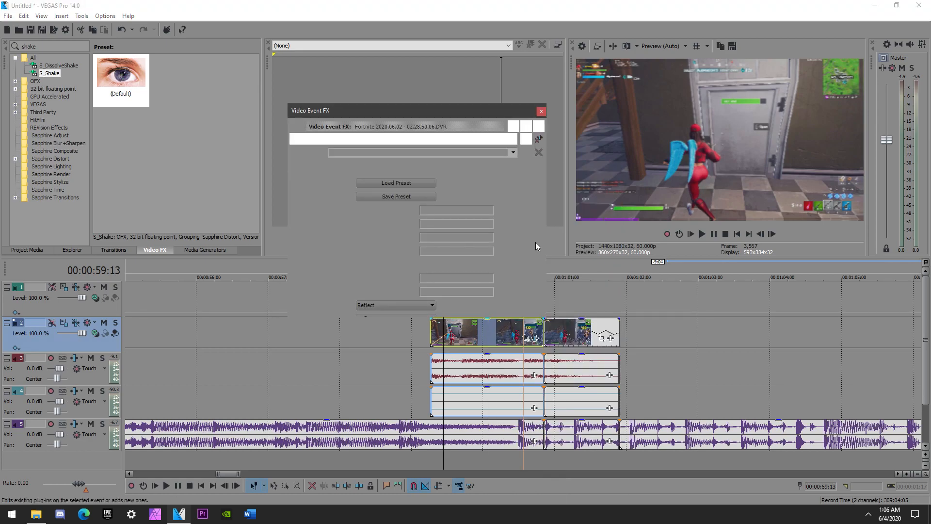
left_click_drag(345, 214, 344, 226)
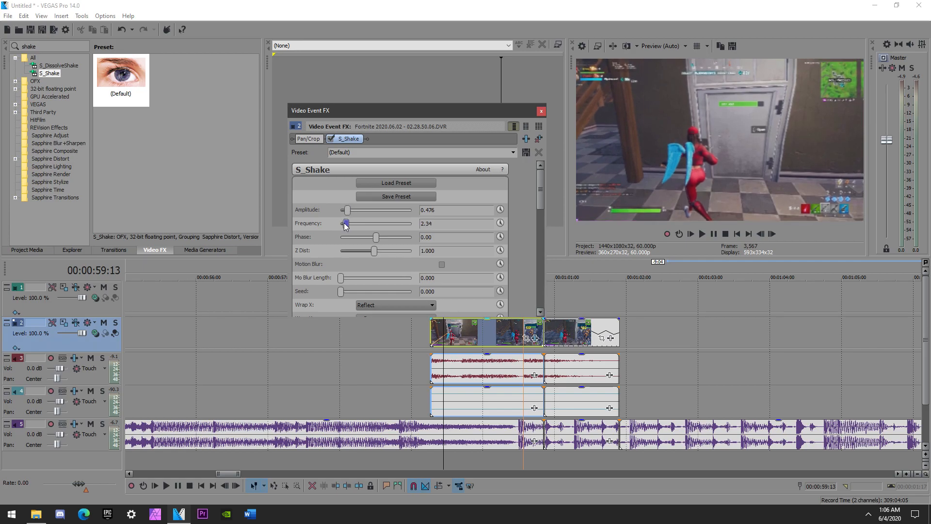
left_click(538, 111)
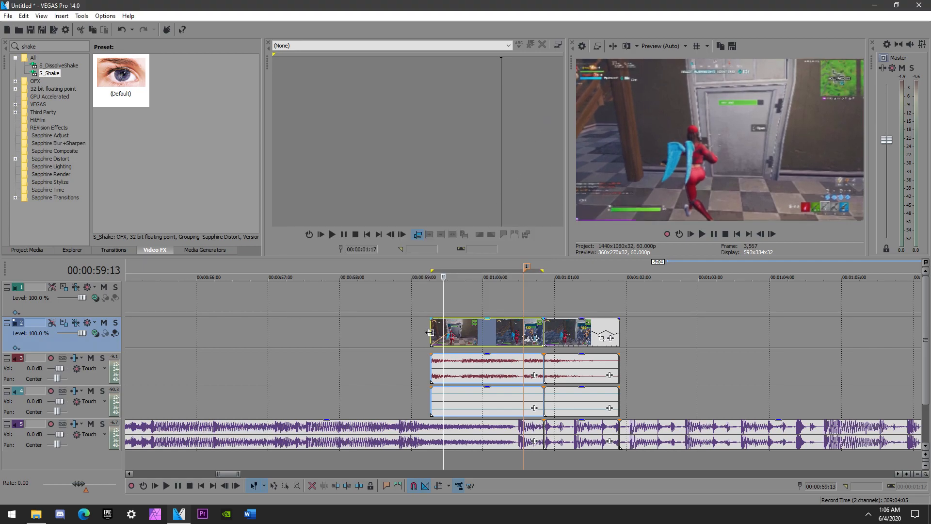
Replay both gameplay clips from the first clip's start to review the adjusted shake
left_click(431, 332)
left_click(702, 235)
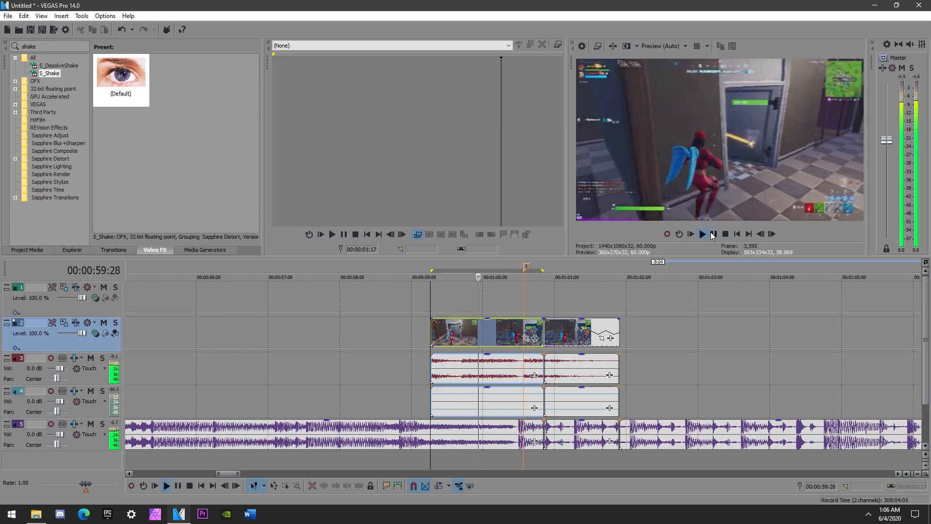
left_click(713, 235)
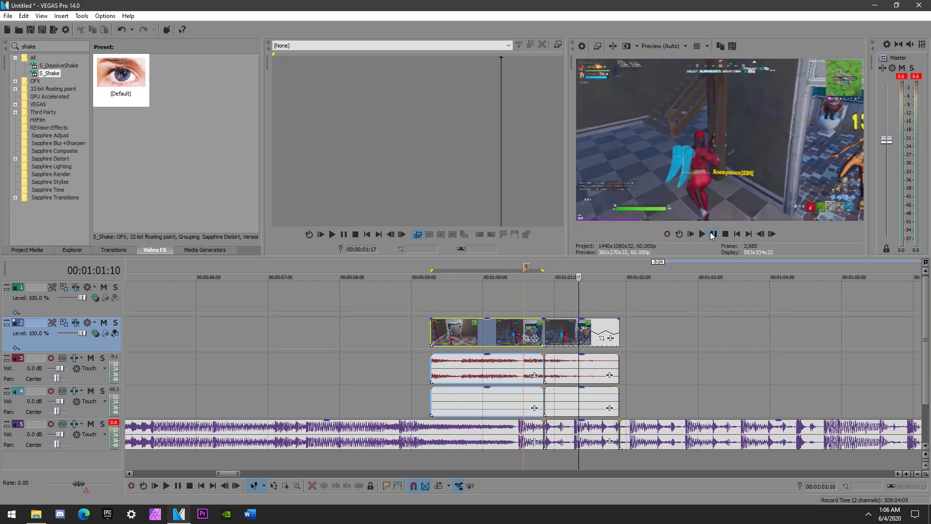
left_click(463, 335)
left_click(433, 335)
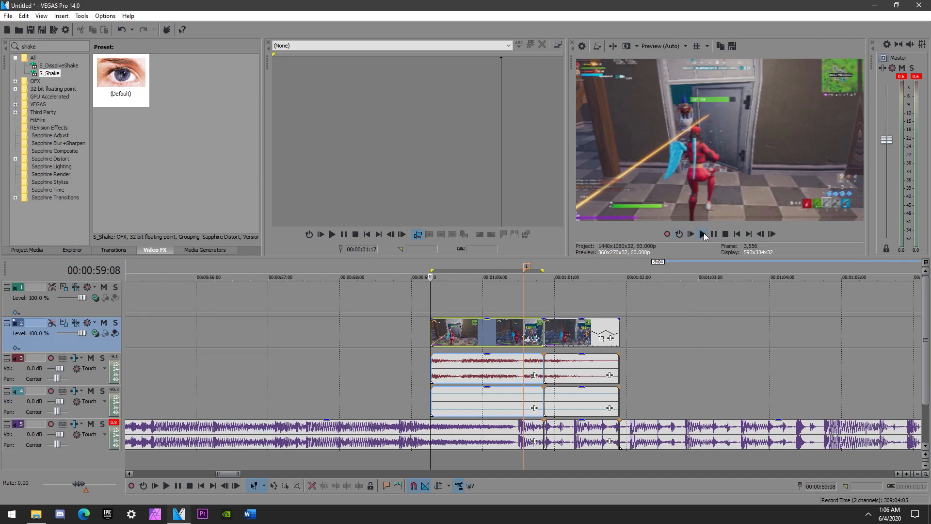
left_click(703, 235)
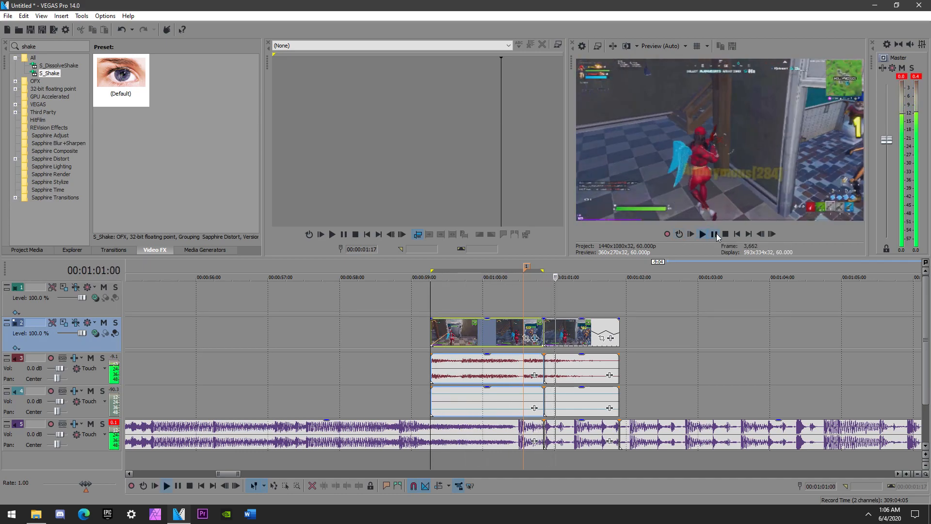
left_click(714, 234)
Search the video effects for "glint" and apply the default S_Glint preset to the first gameplay clip
left_click(432, 333)
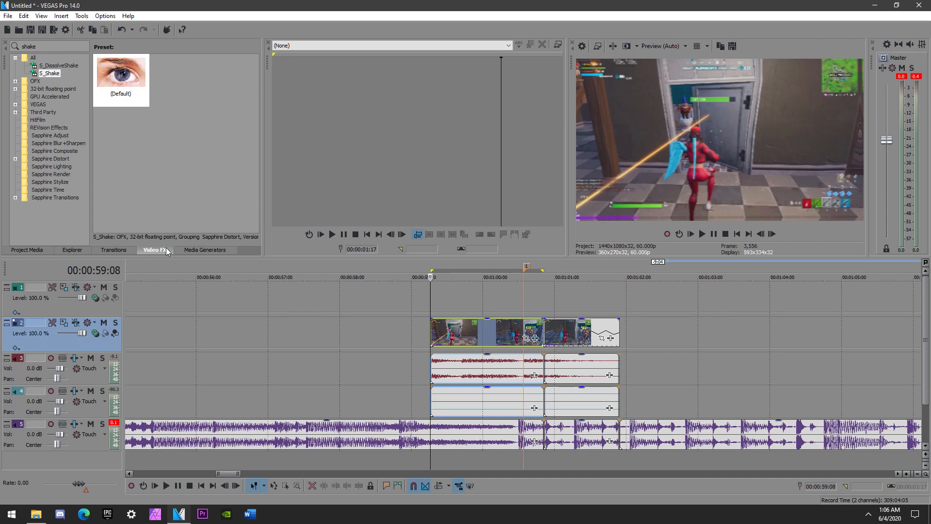
left_click(41, 46)
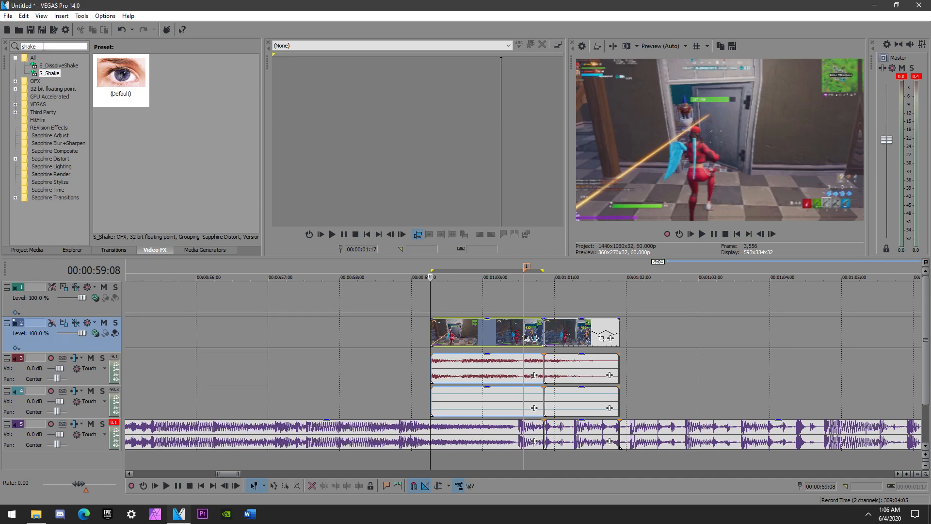
key("BackSpace")
key("BackSpace")
key("BackSpace")
key("BackSpace")
key("BackSpace")
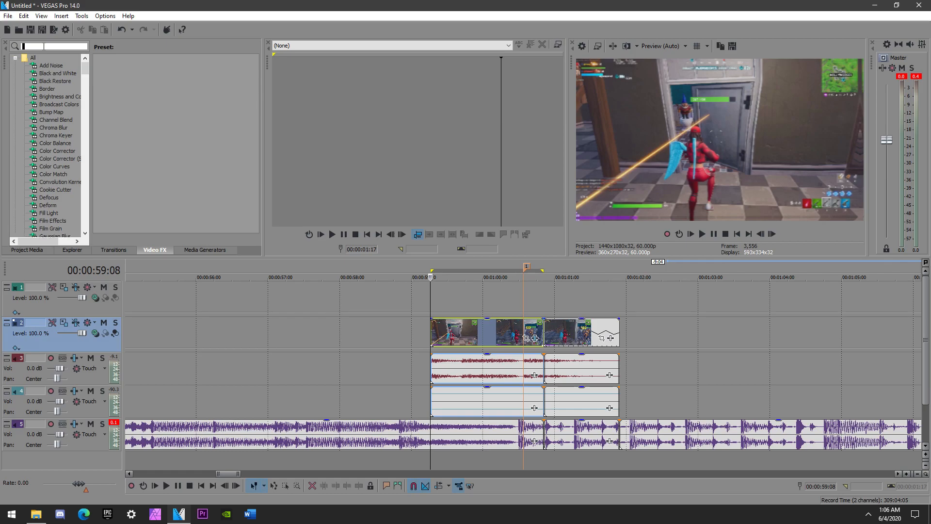
type("glint")
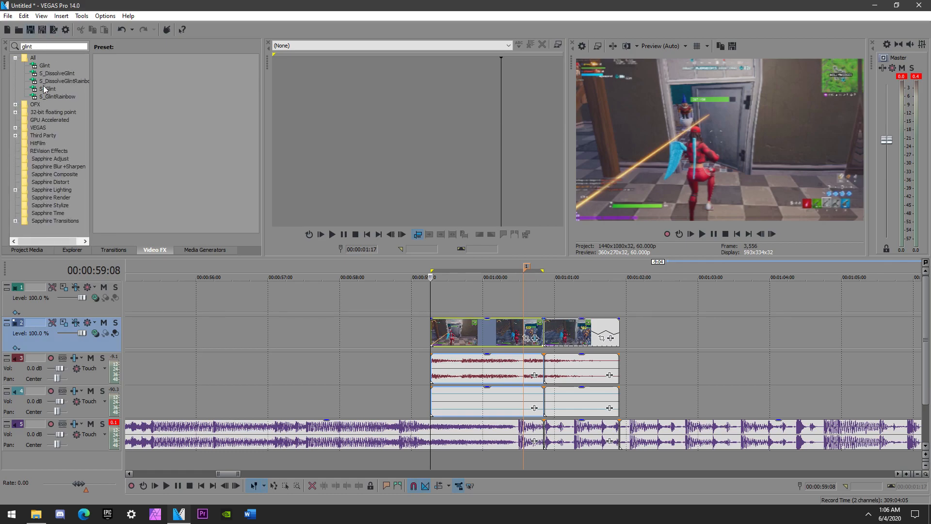
left_click(48, 89)
left_click_drag(122, 84, 463, 332)
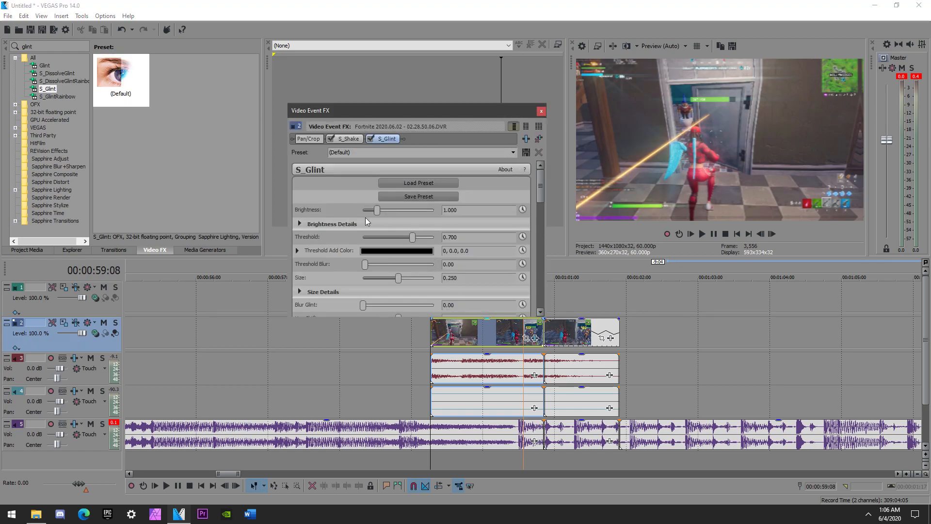
Set the S_Glint brightness to 0.272, close the effect settings, and play the clips to preview the glow
left_click_drag(380, 212, 375, 213)
scroll(333, 267, "down", 2)
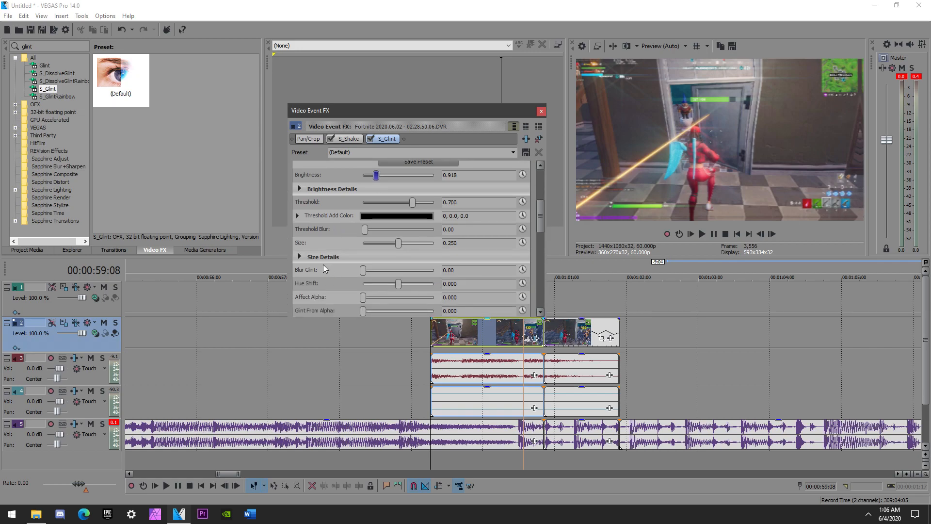
scroll(333, 274, "down", 3)
scroll(335, 281, "up", 5)
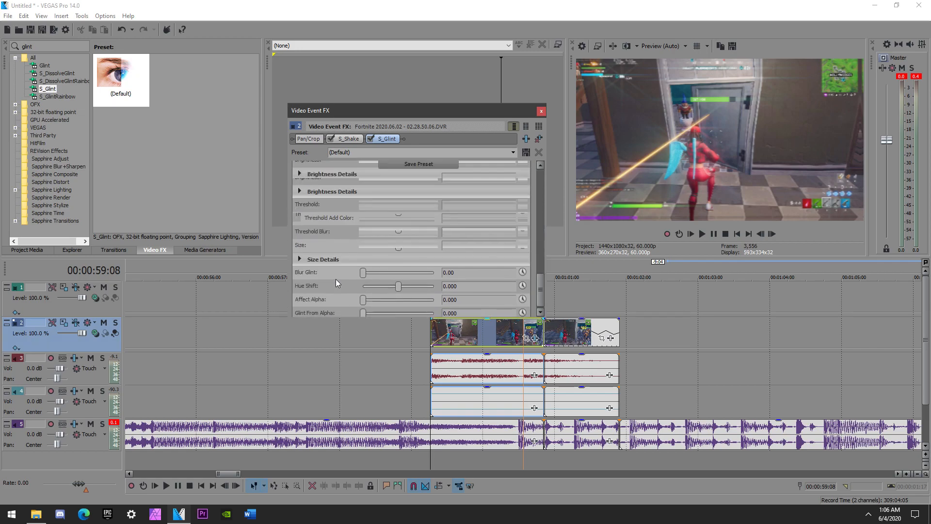
left_click_drag(379, 212, 369, 216)
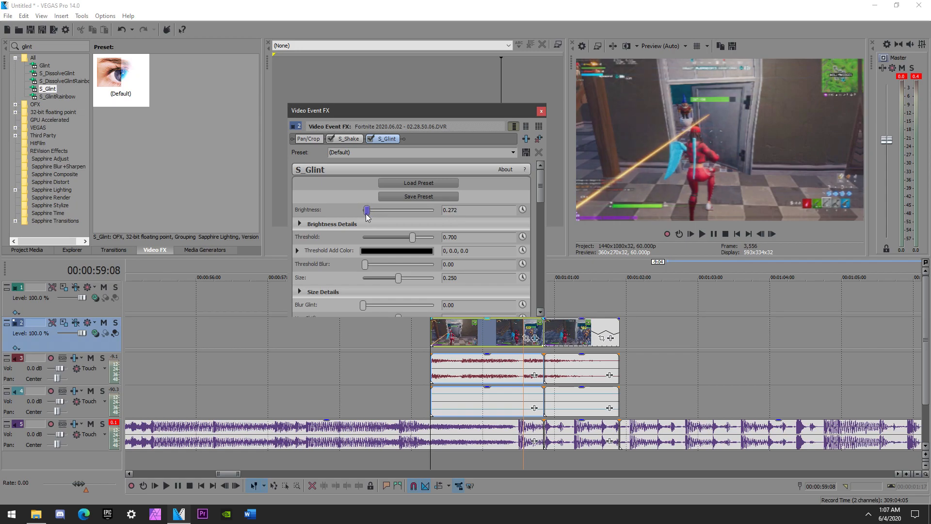
left_click(541, 112)
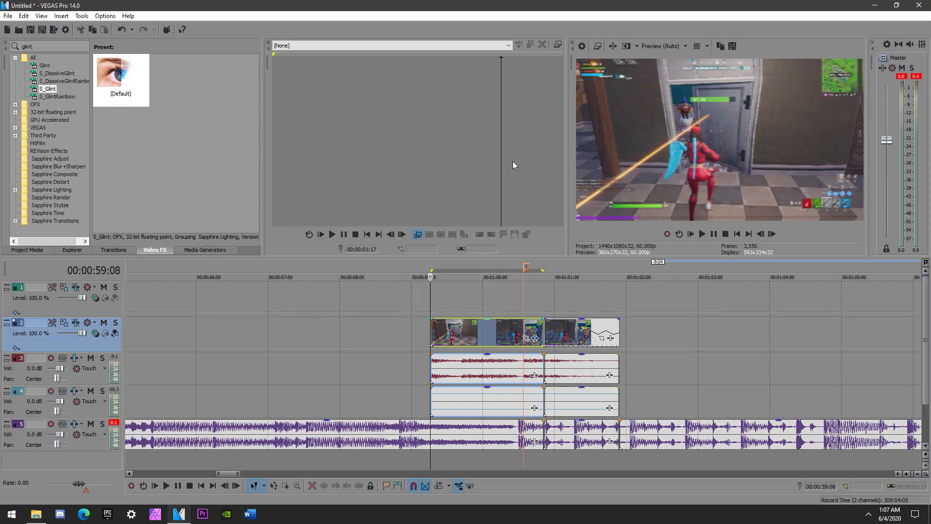
left_click(702, 234)
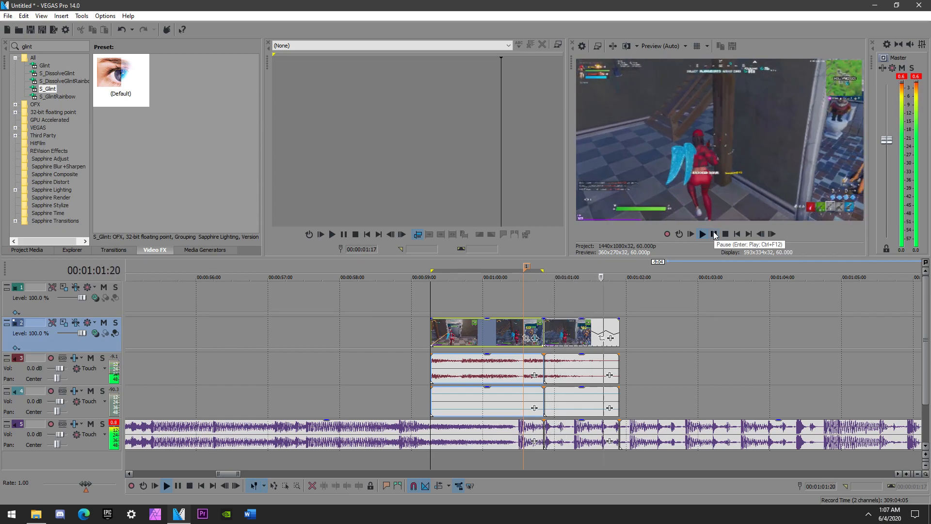
left_click(713, 235)
Find the frame just before the gunshot and split the clips on all tracks there, at 00:01:00:16 beside the beat-drop marker
left_click(518, 333)
left_click(533, 333)
scroll(533, 332, "up", 4)
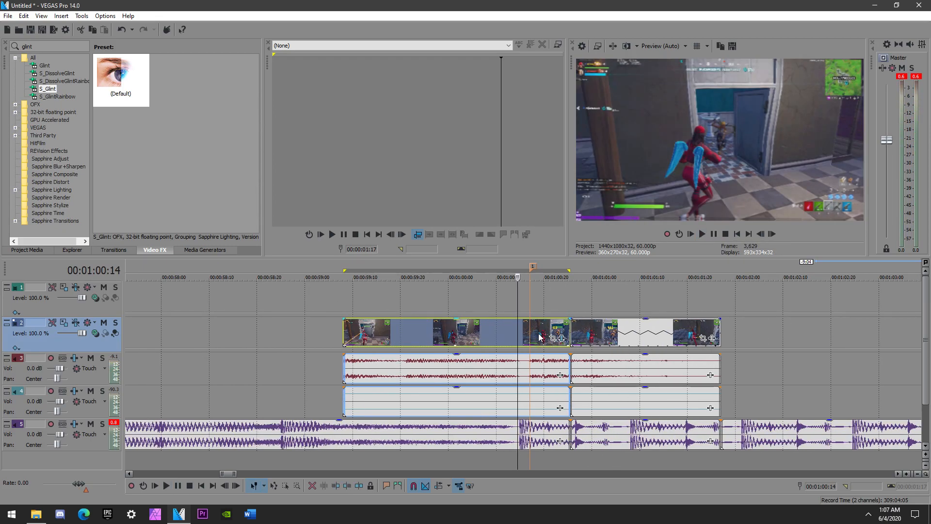
left_click(557, 330)
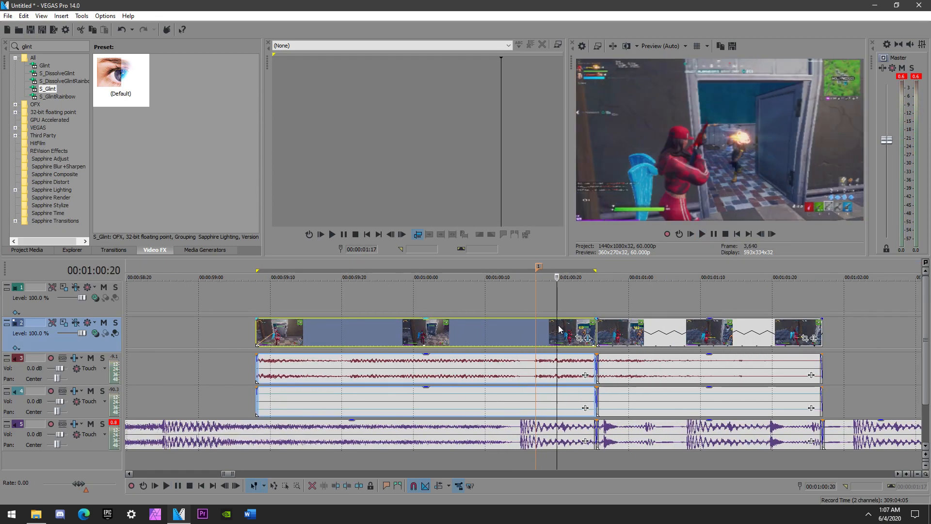
left_click(554, 333)
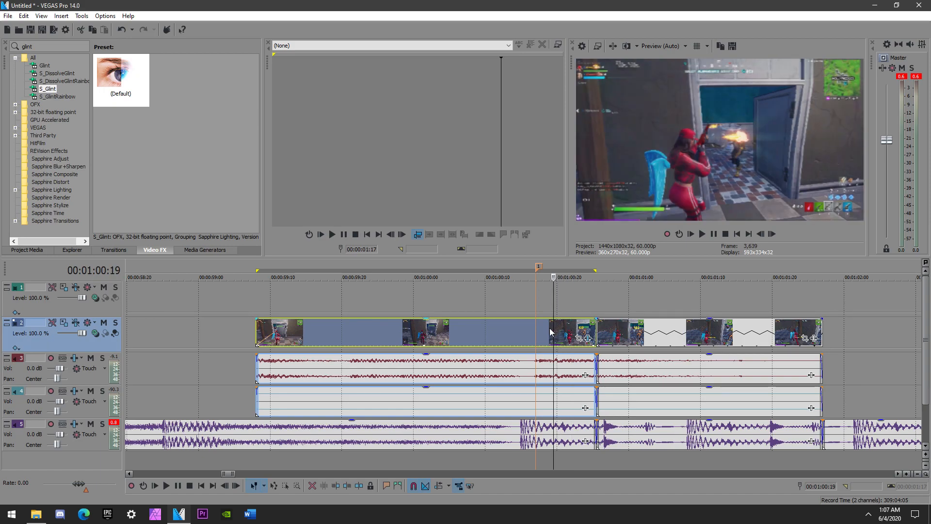
scroll(497, 326, "up", 1)
left_click(493, 327)
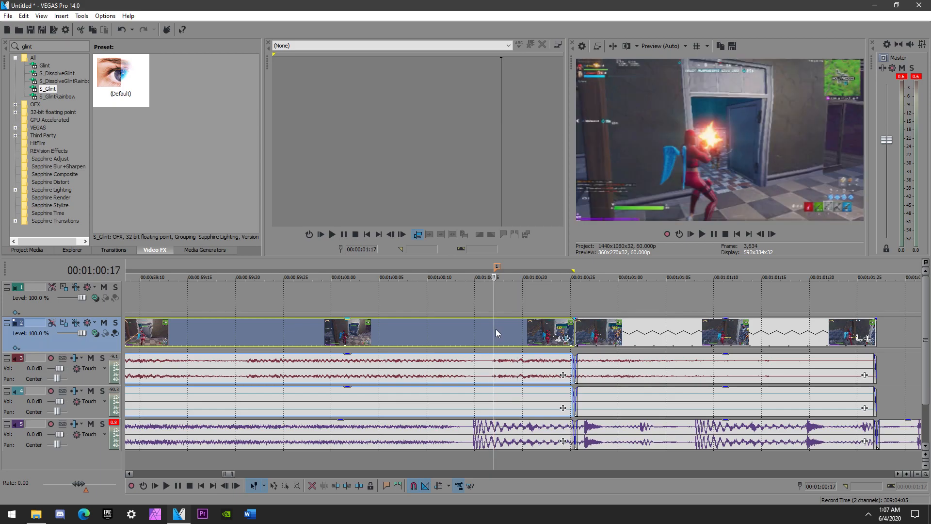
left_click(484, 330)
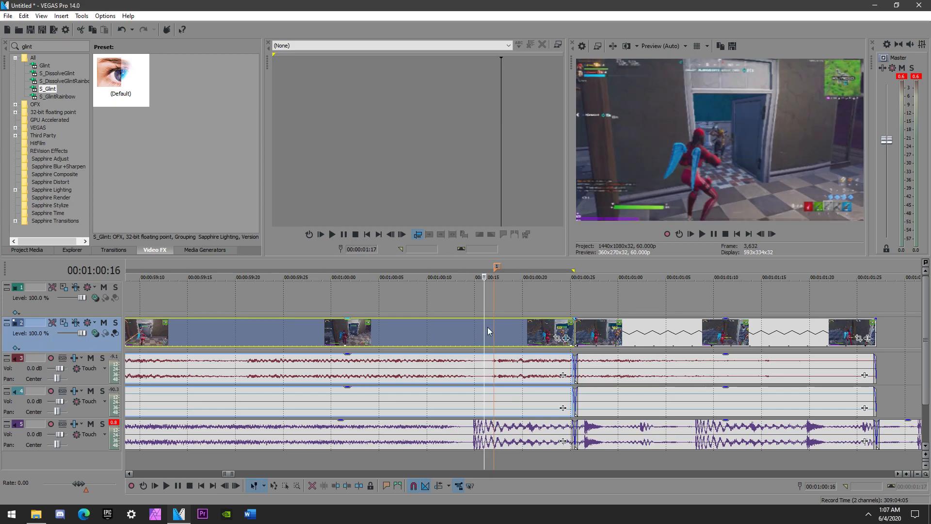
left_click(487, 328)
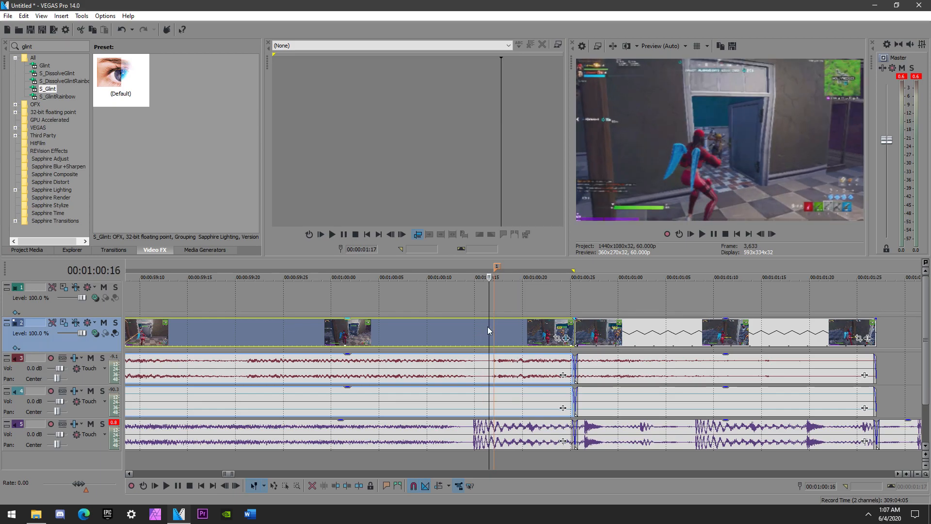
right_click(489, 295)
left_click(514, 375)
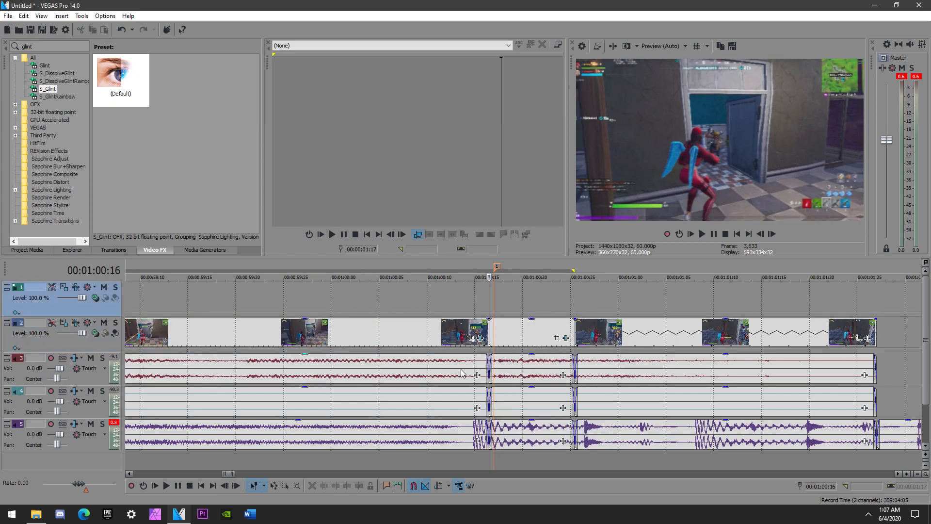
Search the video effects for "zoom" and apply the default Smart Zoom preset to the short clip after the beat-drop split
left_click(513, 331)
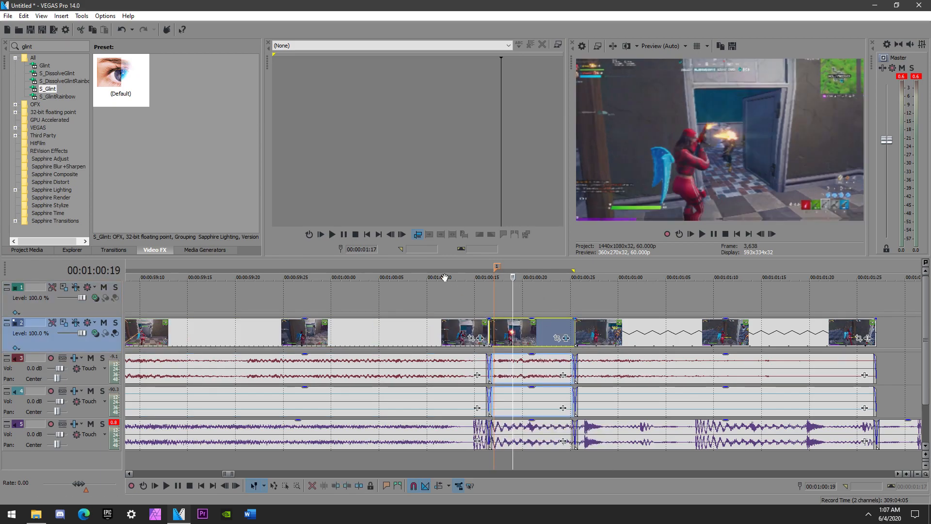
left_click(48, 46)
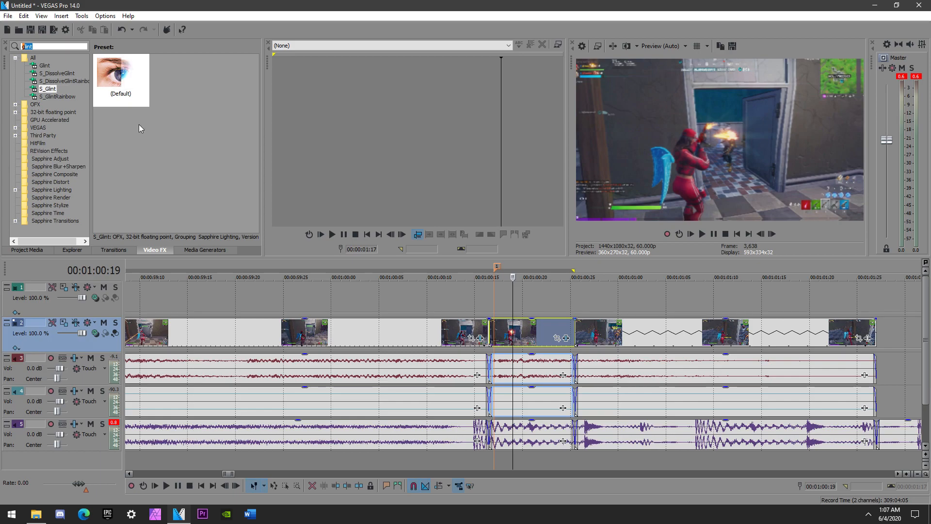
type("zoom")
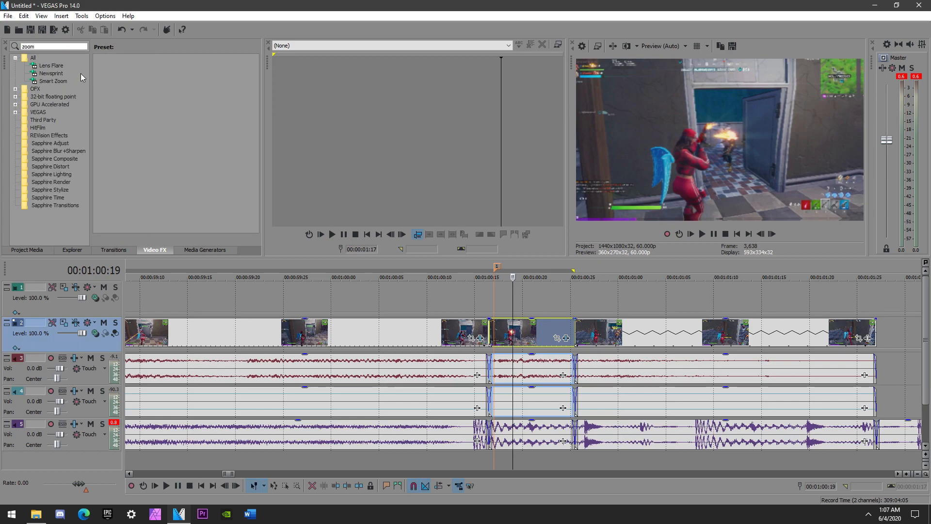
left_click(56, 81)
left_click_drag(121, 73, 505, 332)
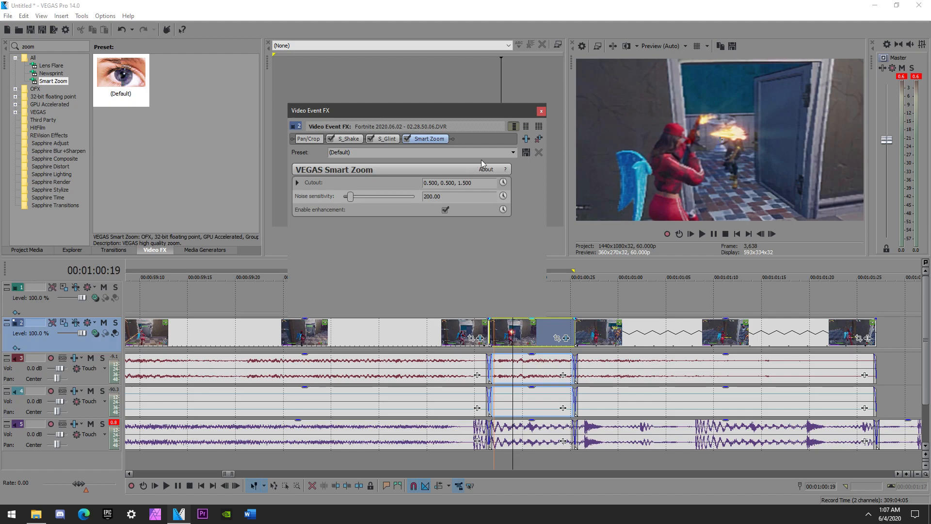
Set the Smart Zoom noise sensitivity to 136.05, keep enhancement enabled, and turn on animation for noise sensitivity and cutout
left_click(445, 212)
left_click(444, 212)
mouse_move(351, 197)
left_mouse_down()
mouse_move(411, 202)
mouse_move(345, 205)
left_mouse_up()
left_click(503, 196)
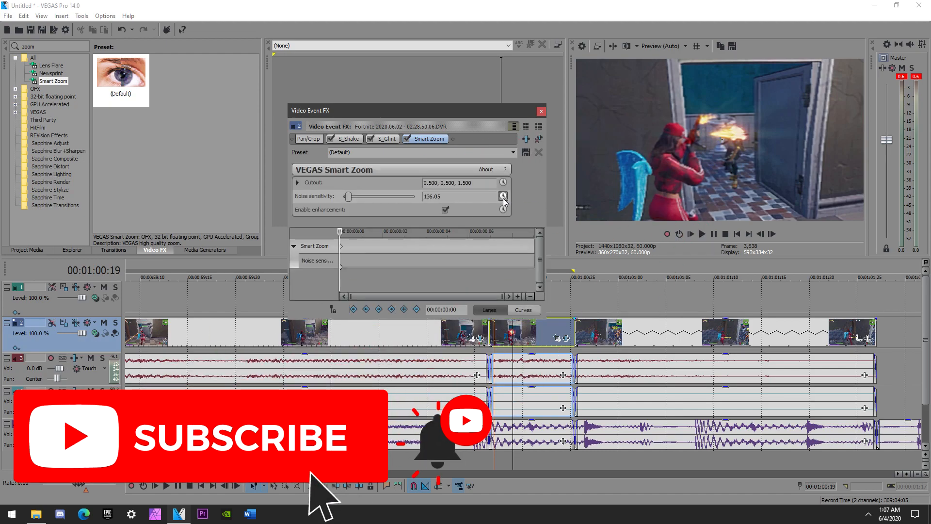
left_click(503, 182)
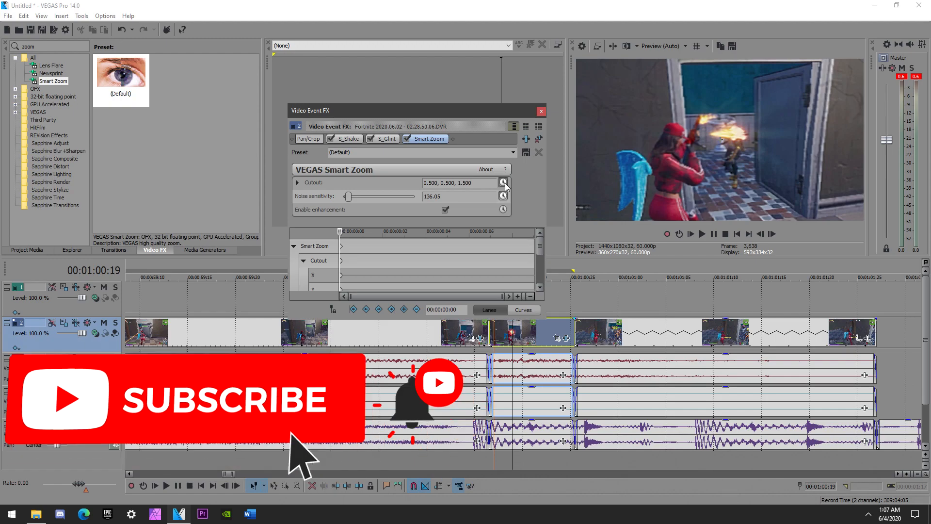
Set the Smart Zoom cutout to 0.455, 0.618 with a zoom of 1.202, and close the effect settings
left_click(297, 182)
mouse_move(415, 217)
left_mouse_down()
mouse_move(424, 205)
mouse_move(413, 211)
left_mouse_up()
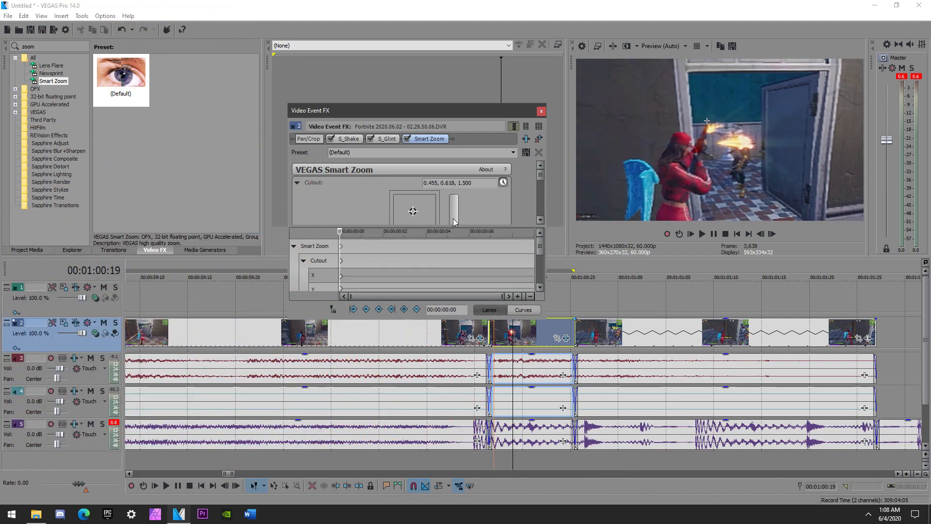
left_click_drag(540, 176, 540, 191)
left_click_drag(451, 210, 453, 214)
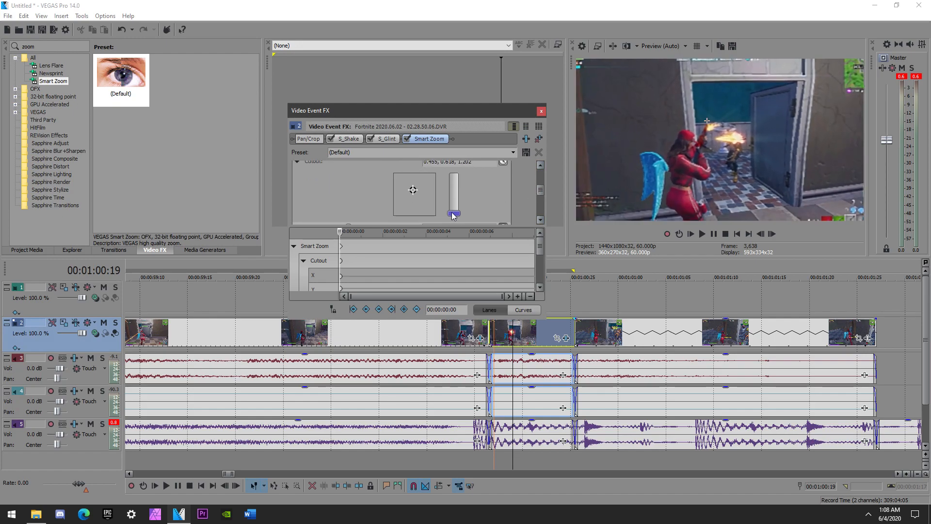
left_click(541, 112)
Play from just before the beat-drop split to preview the zoom on the gunshot, then stop playback
left_click(456, 335)
left_click(702, 234)
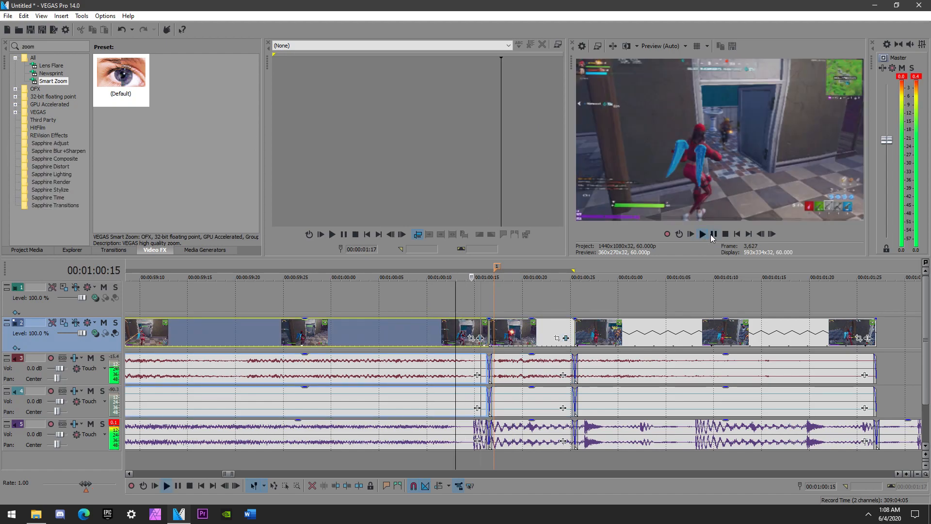
left_click(474, 355)
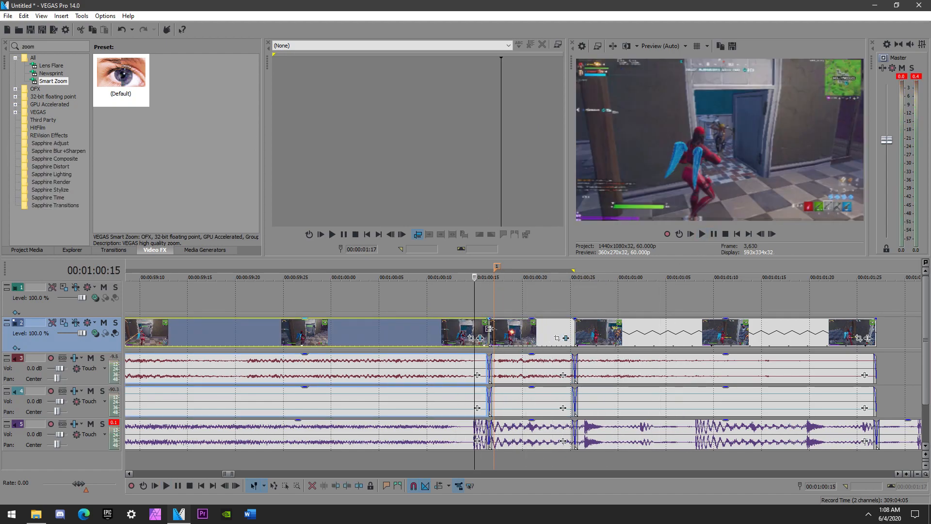
left_click(724, 235)
scroll(374, 379, "down", 5)
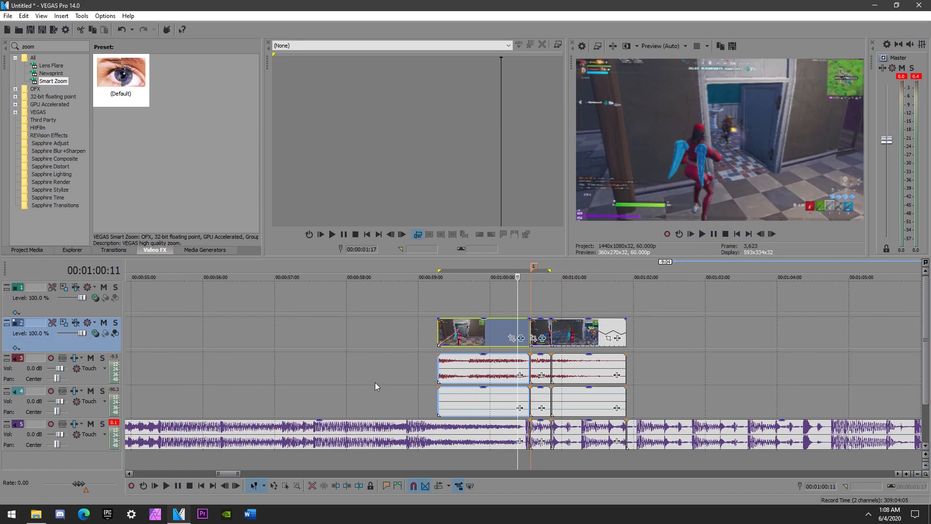
scroll(371, 374, "up", 7)
scroll(444, 376, "down", 1)
scroll(272, 341, "up", 1)
scroll(251, 351, "down", 1)
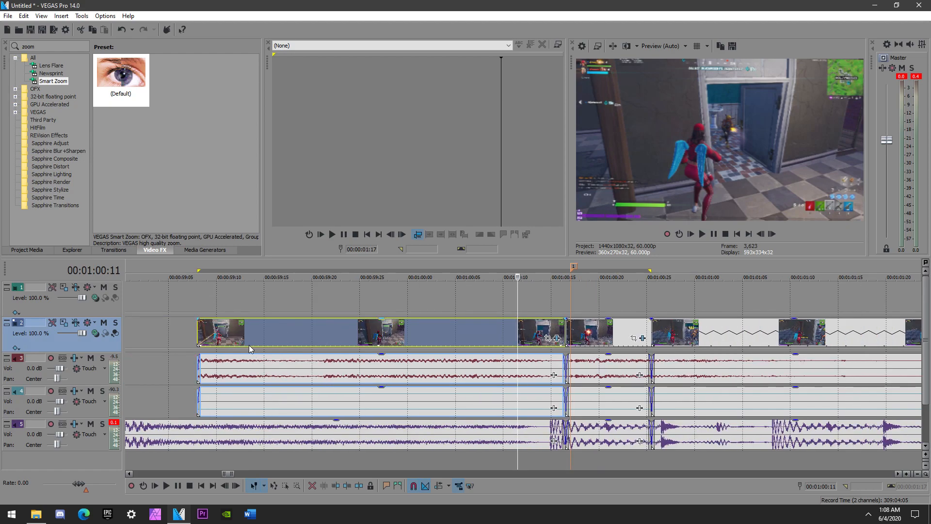
Apply the Brighter preset of Brightness and Contrast to the first gameplay clip, with brightness 0.116, contrast 0.279 and contrast center 0.531
left_click(46, 45)
key("BackSpace")
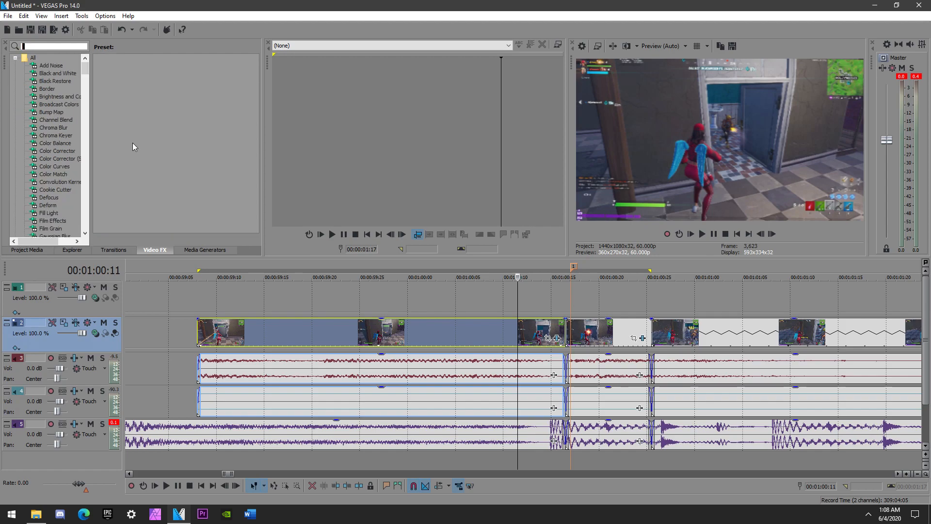
left_click(67, 97)
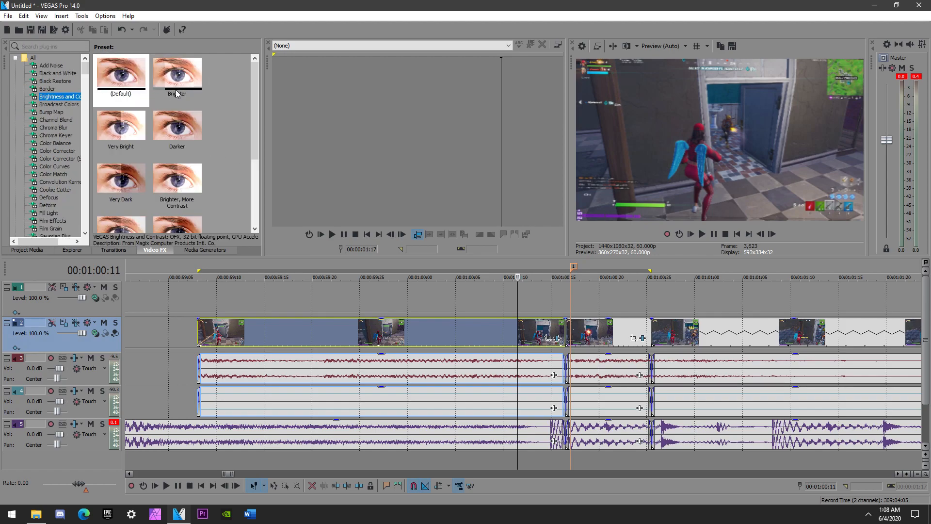
left_click_drag(184, 95, 487, 329)
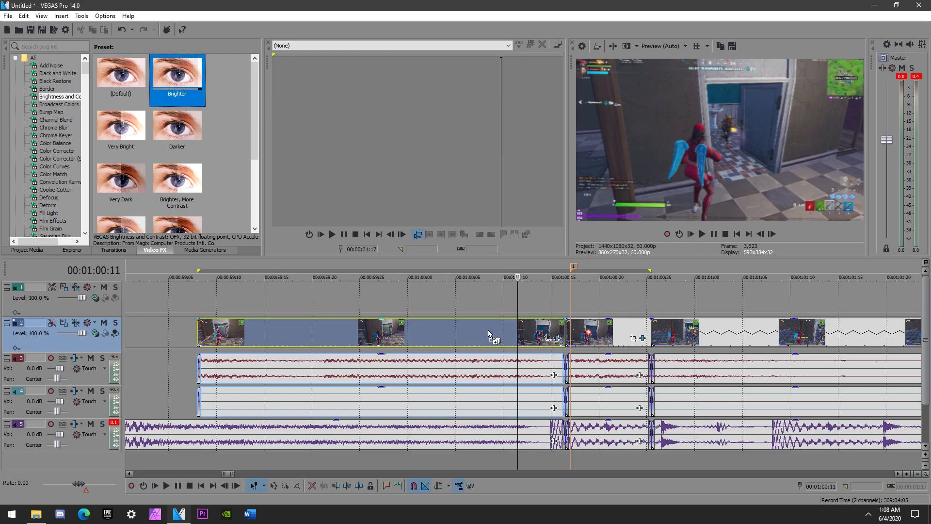
mouse_move(381, 182)
left_mouse_down()
mouse_move(371, 184)
mouse_move(386, 197)
mouse_move(372, 217)
mouse_move(391, 201)
mouse_move(383, 188)
mouse_move(386, 198)
left_mouse_up()
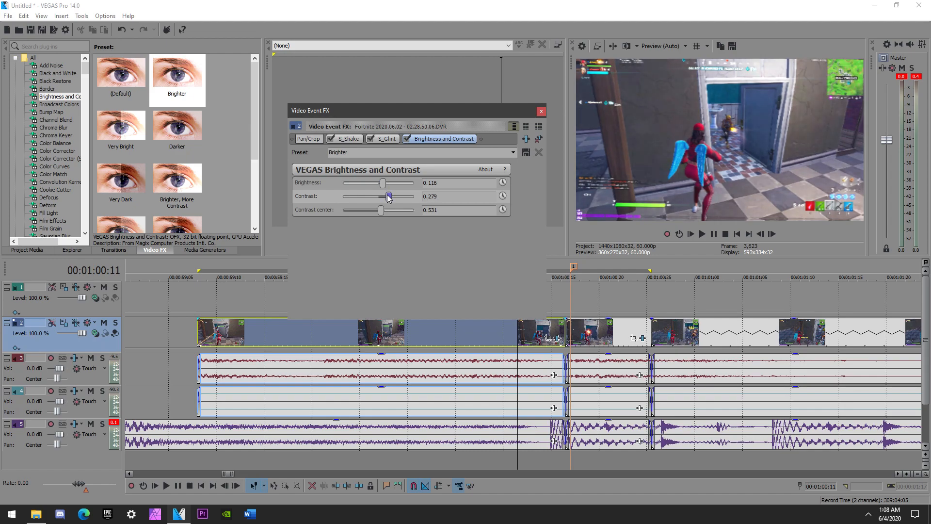
left_click(541, 111)
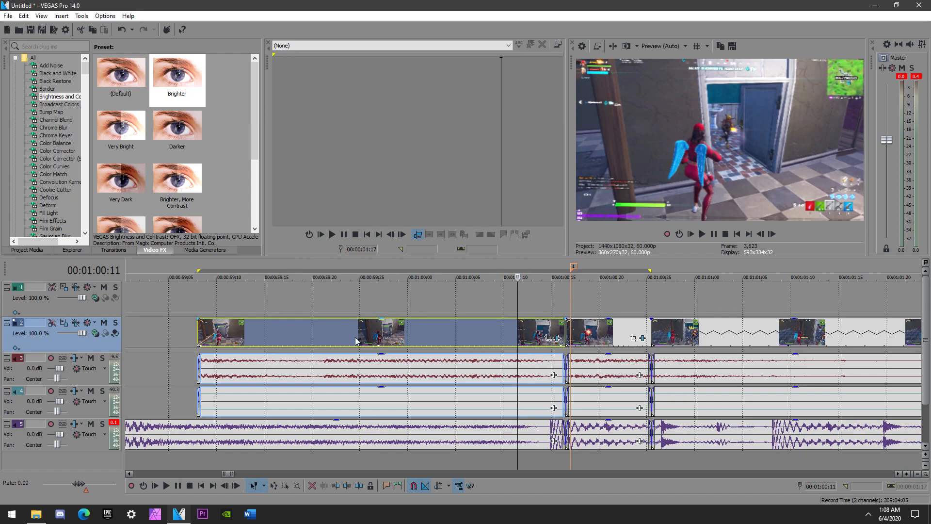
Compare frames in the brightened first gameplay clip with frames in the zoomed clip after it
left_click(523, 337)
left_click(599, 336)
left_click(614, 335)
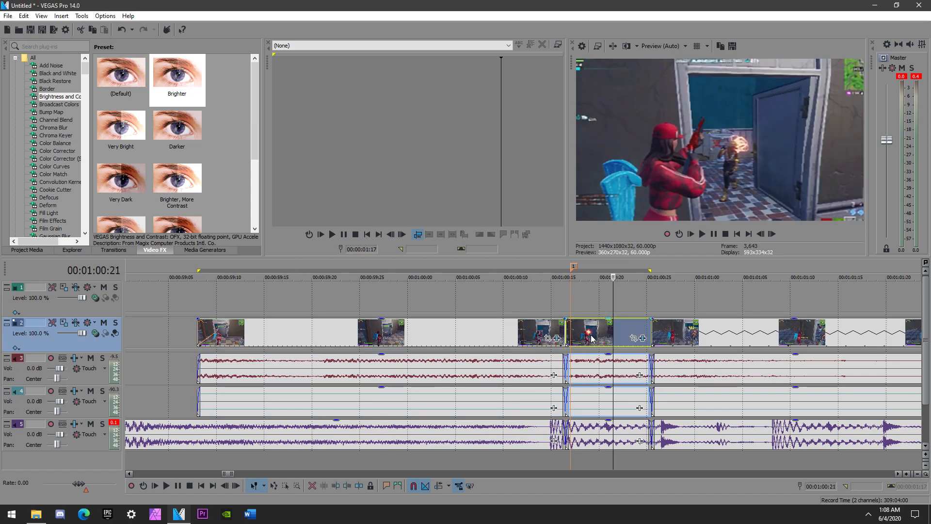
double_click(592, 339)
left_click(581, 335)
left_click(570, 338)
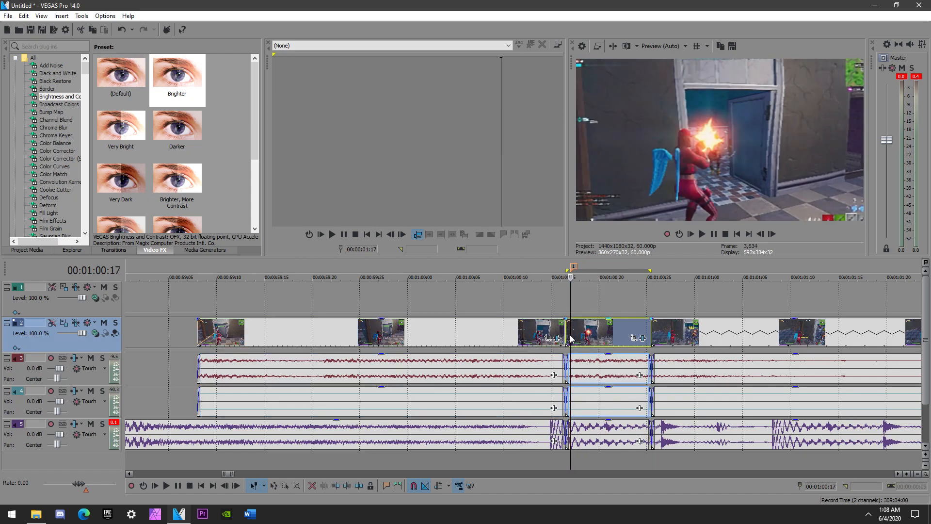
left_click(565, 335)
left_click(527, 334)
left_click(427, 335)
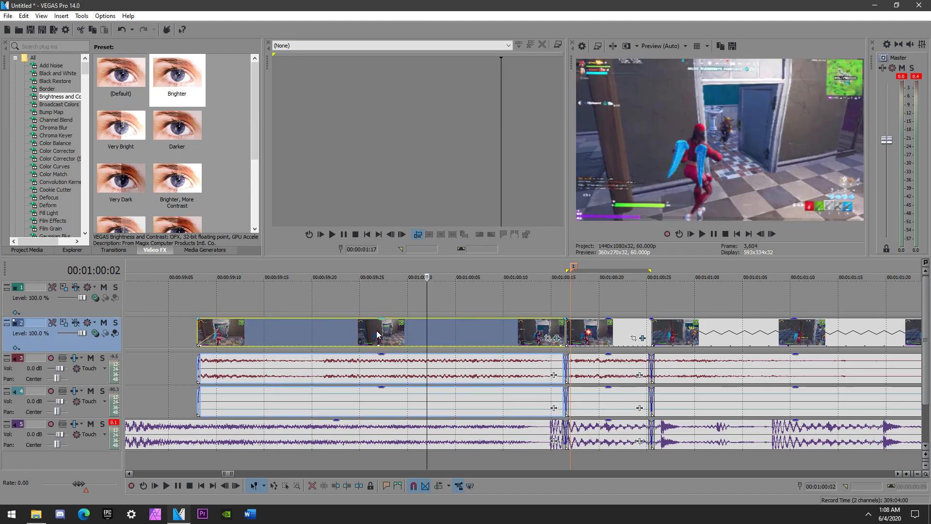
left_click(364, 334)
scroll(349, 312, "down", 1)
scroll(310, 318, "up", 1)
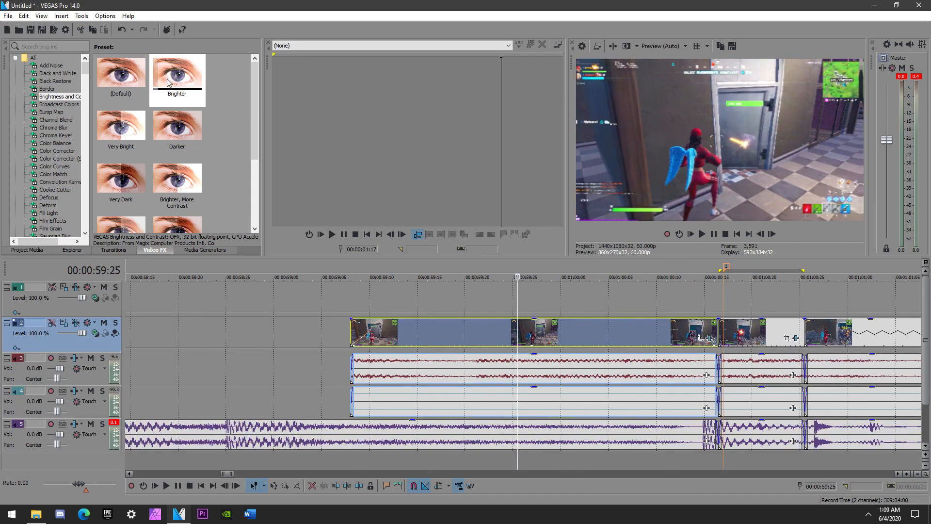
Apply the Brighter preset to the whole gameplay track, set brightness to 0.143 and contrast to 0.293, and raise the contrast center
left_click_drag(169, 83, 43, 332)
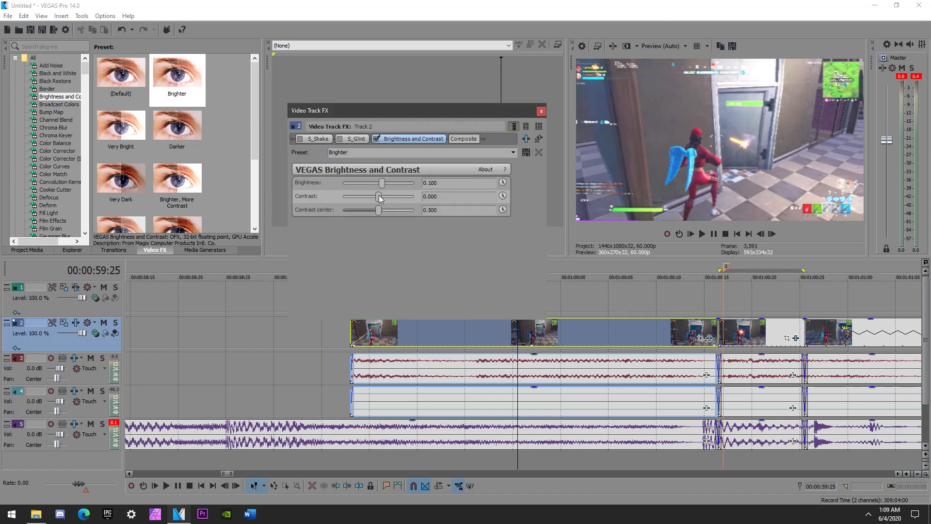
mouse_move(379, 197)
left_mouse_down()
mouse_move(393, 199)
mouse_move(384, 184)
mouse_move(386, 215)
mouse_move(394, 200)
mouse_move(385, 188)
left_mouse_up()
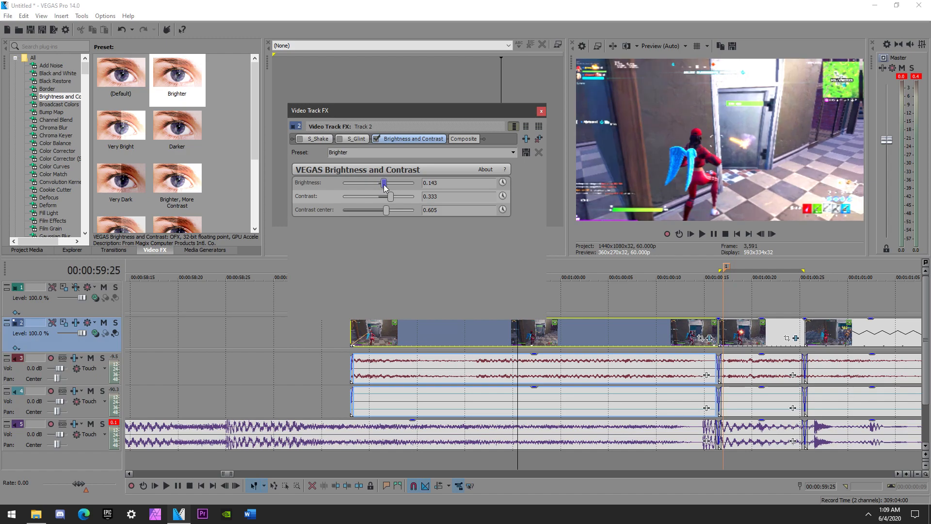
left_click_drag(392, 197, 389, 197)
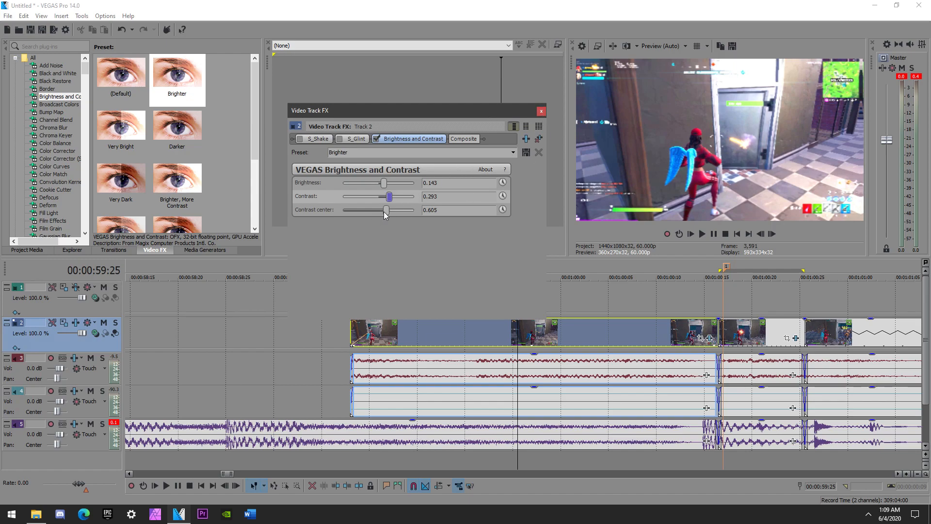
left_click_drag(385, 214, 390, 214)
left_click(542, 113)
Check frames across the gameplay clips to review the track-wide brightness and contrast
left_click(651, 339)
left_click(761, 336)
left_click(647, 334)
left_click(566, 336)
scroll(479, 331, "down", 2)
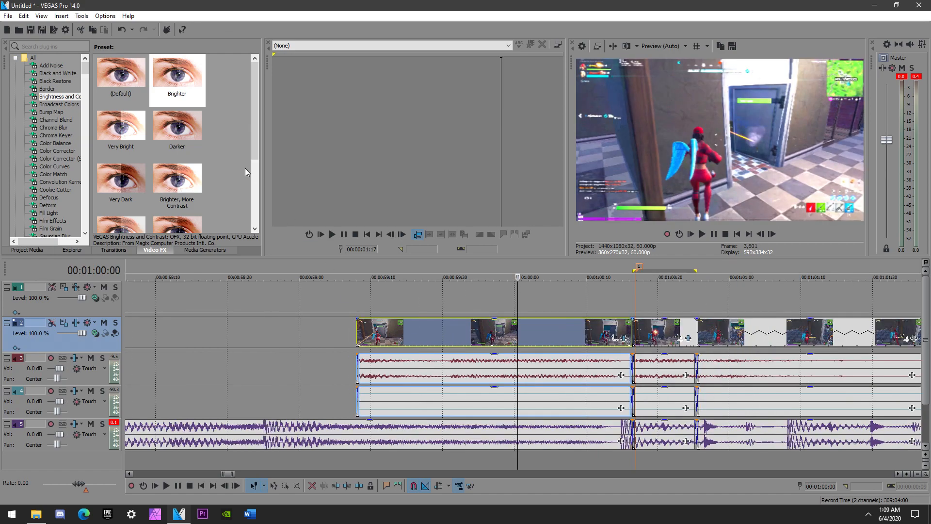
Search the video effects for "rsmb" and apply the default RSMB preset to the whole gameplay track
left_click(71, 47)
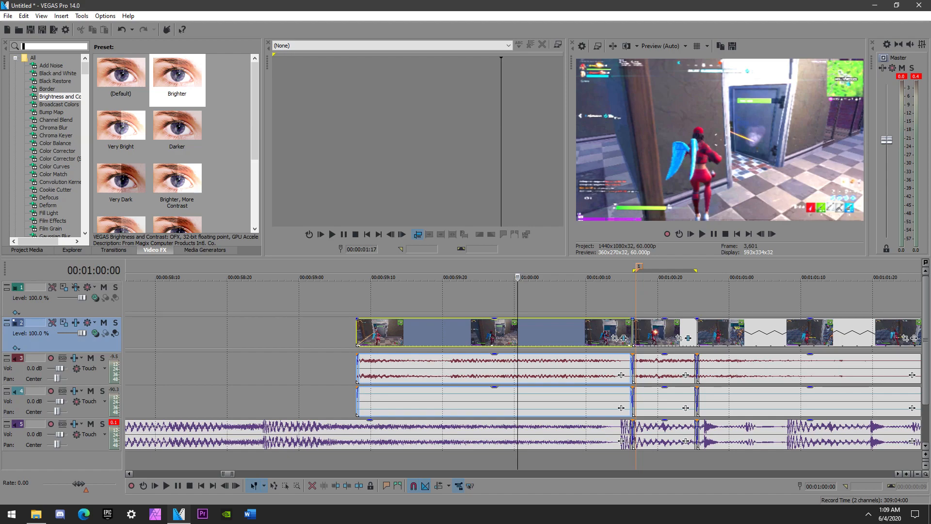
type("rsmb")
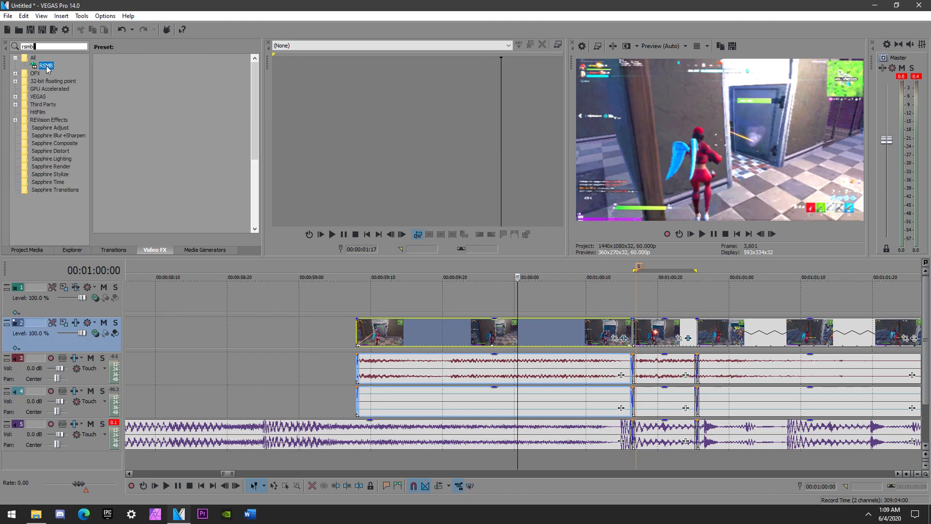
left_click(45, 66)
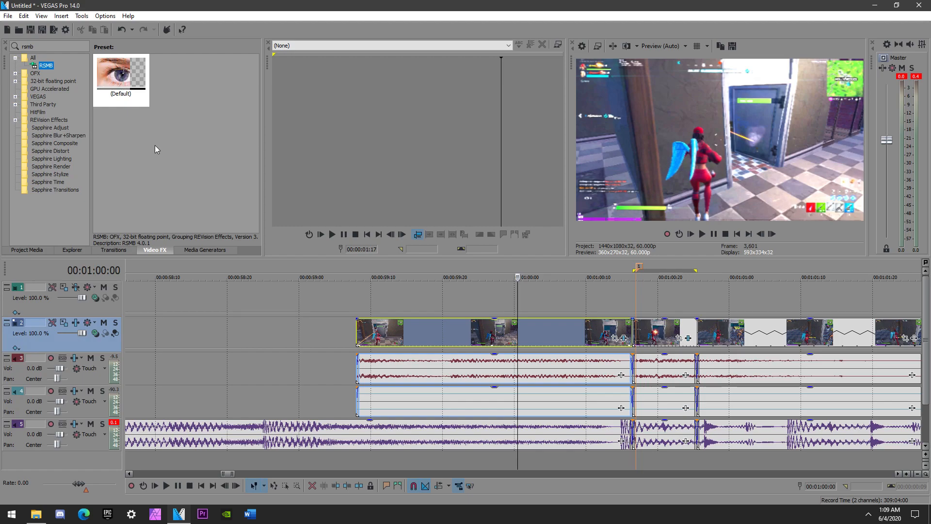
left_click_drag(126, 66, 97, 330)
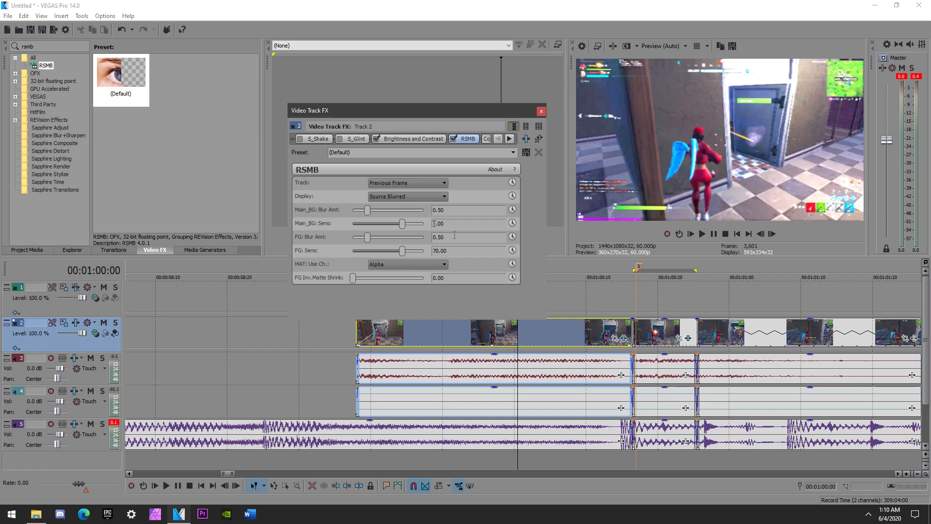
Set both RSMB sensitivities, Main_BG and FG, to 60 and close the track effect settings
left_click(435, 251)
key("Tab")
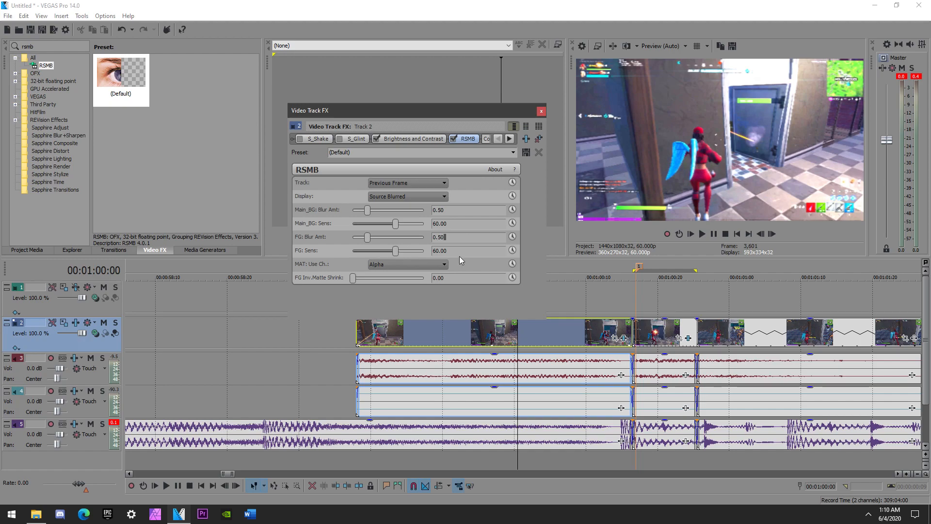
left_click(540, 111)
Play the gameplay clips from 00:00:59:17 to preview the motion blur, then stop playback
left_click(421, 343)
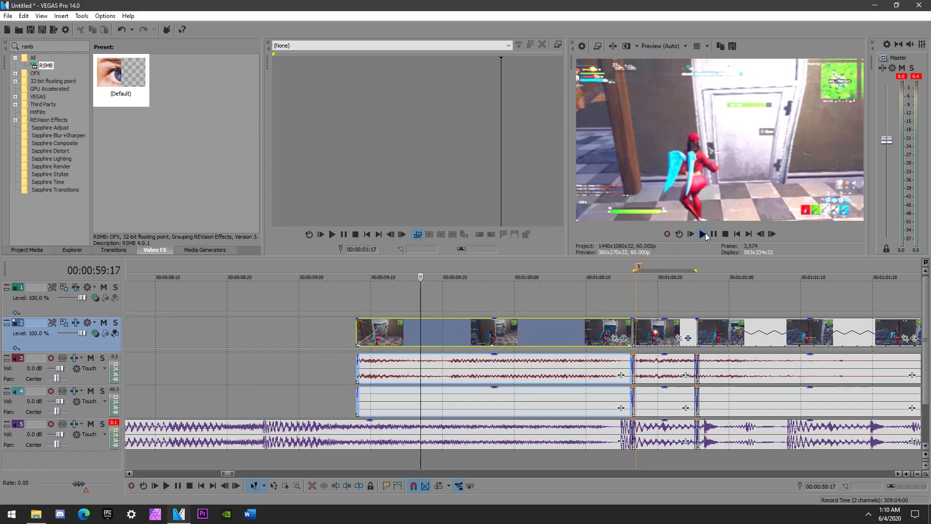
left_click(706, 236)
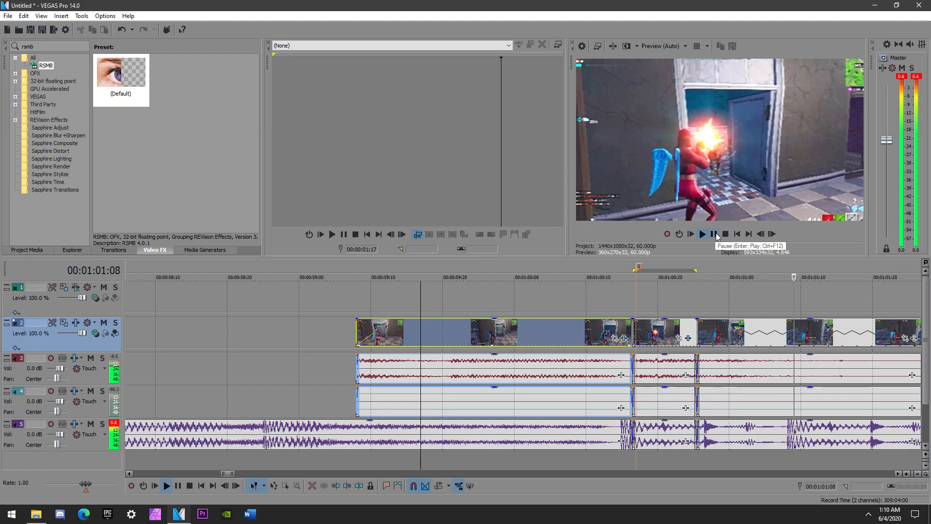
key("space")
Examine the intro's Montage title at several points and look over the whole project timeline
scroll(356, 372, "down", 10)
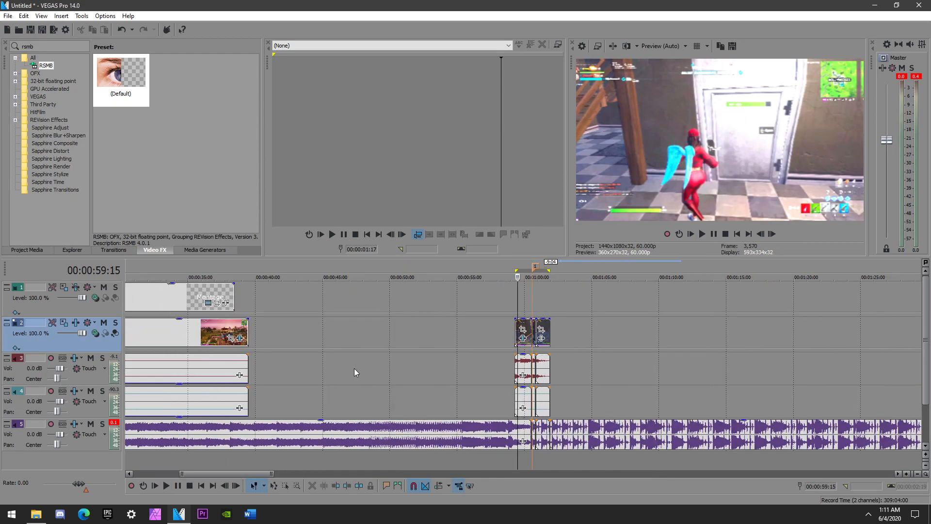
left_click(162, 303)
left_click(191, 295)
left_click(210, 288)
left_click(226, 292)
left_click(173, 292)
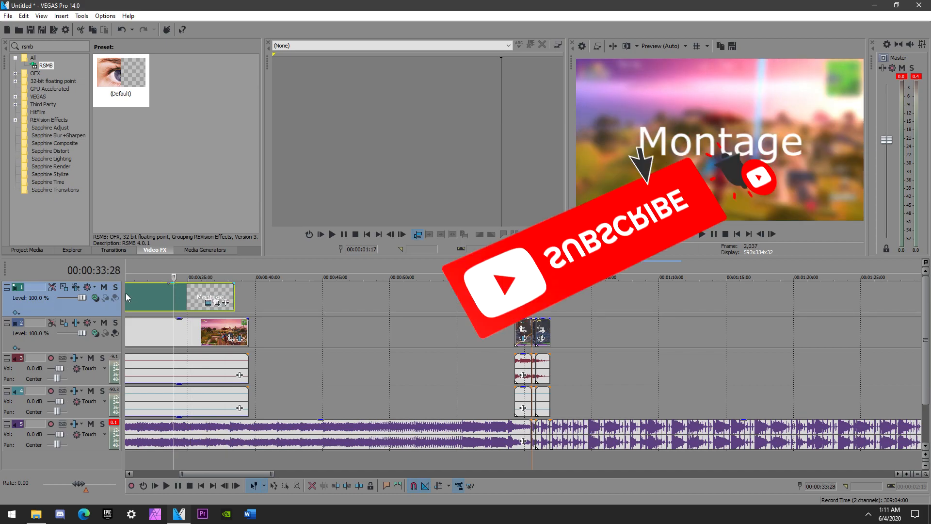
scroll(228, 311, "down", 3)
scroll(222, 320, "up", 3)
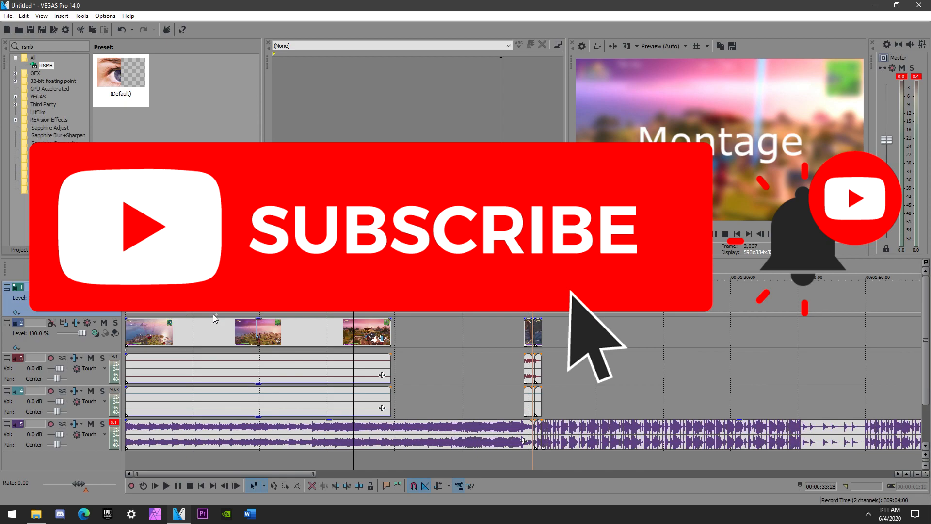